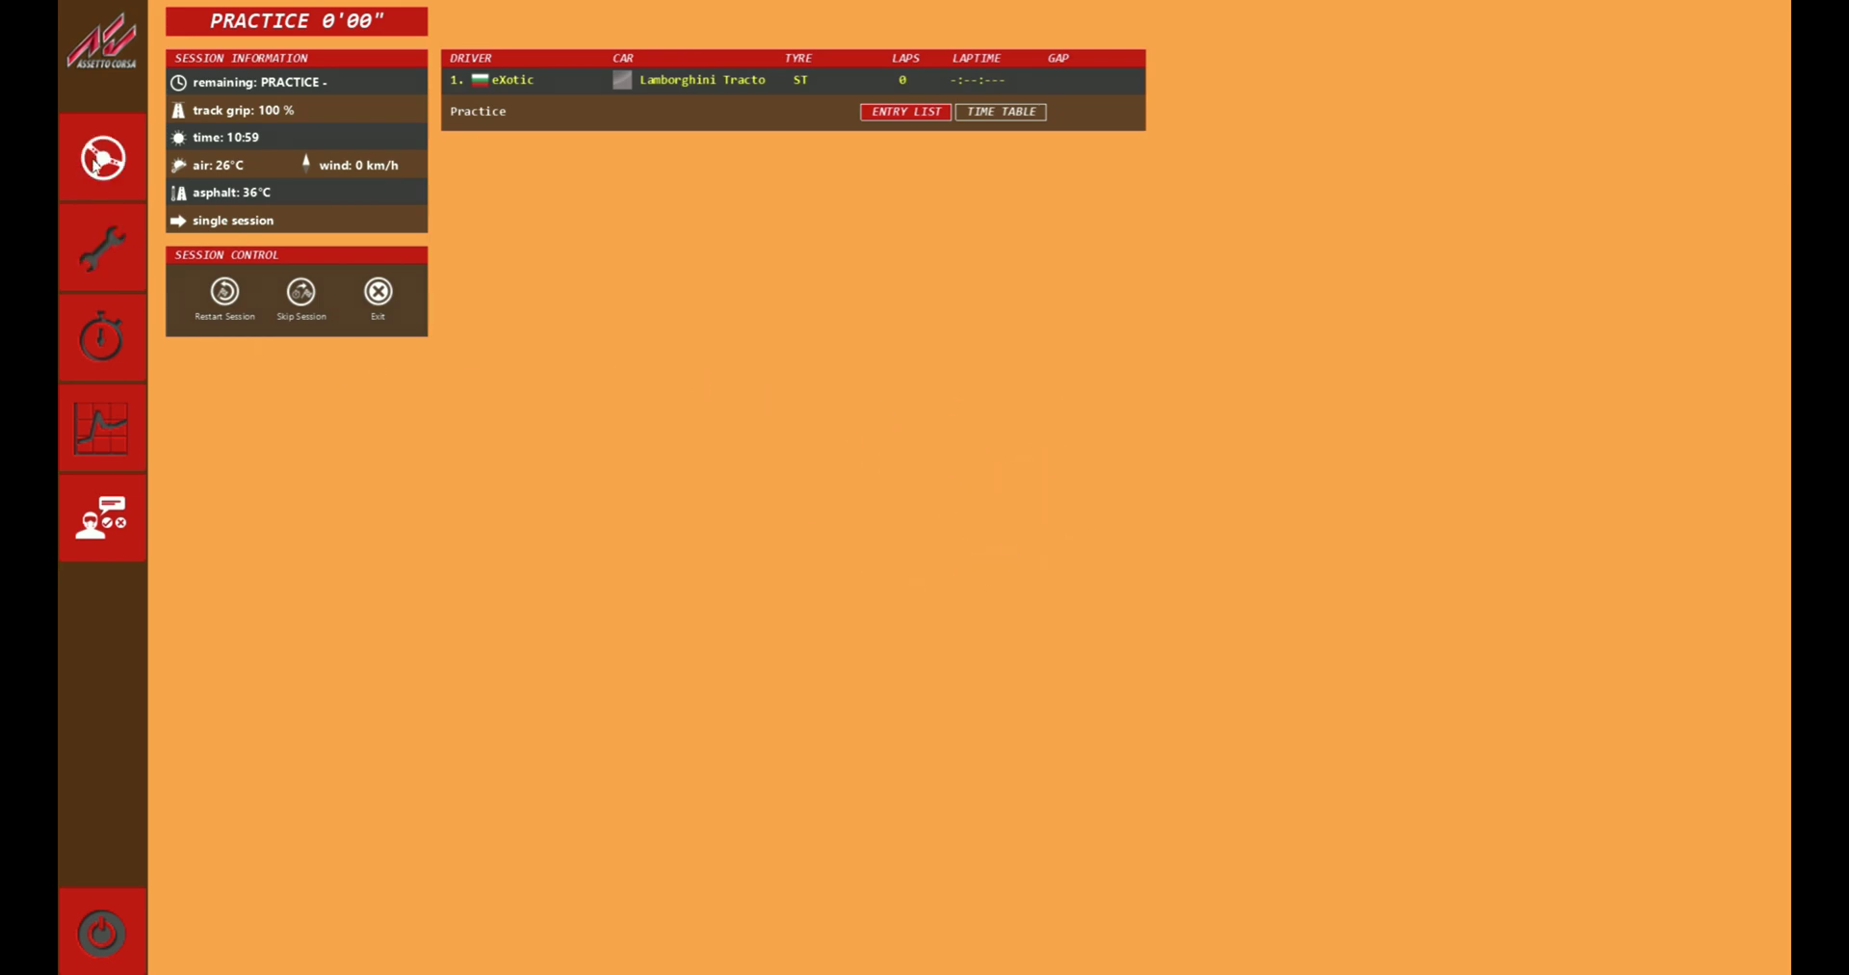
# - Enter the car and switch the in-game post process filter to eXotic Reshade, repositioning the filter window over the road
pyautogui.click(98, 162)
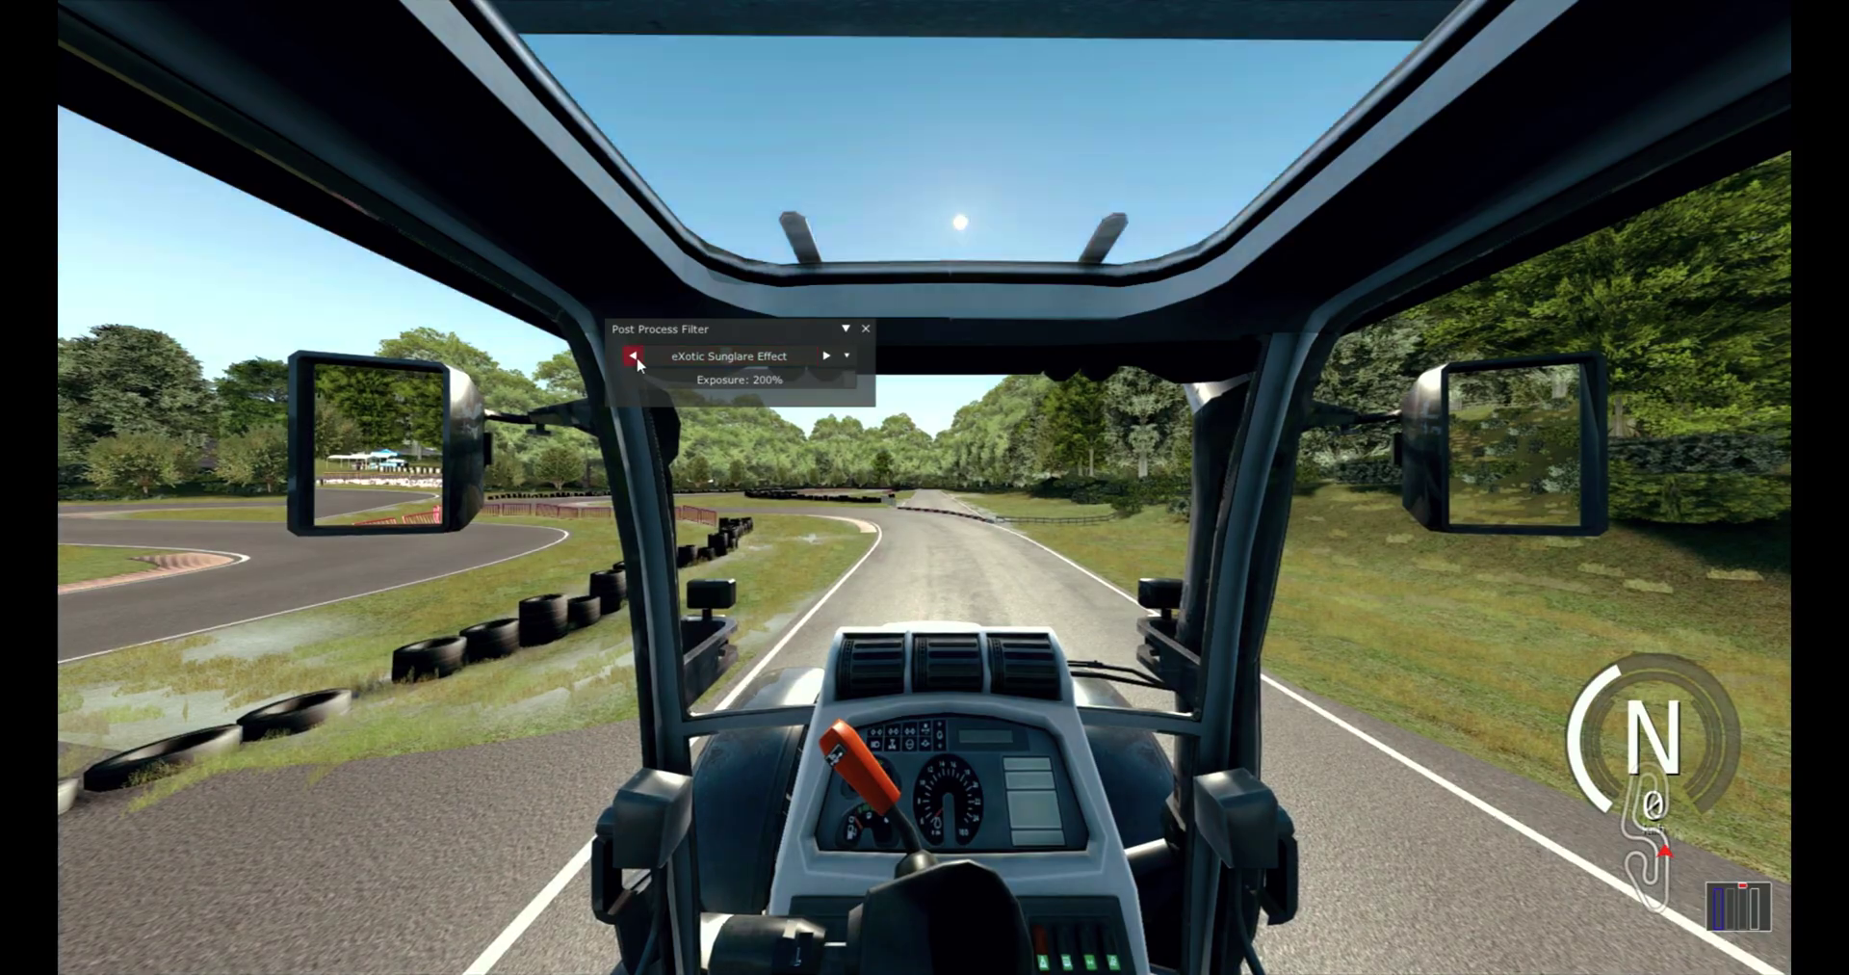
pyautogui.click(633, 356)
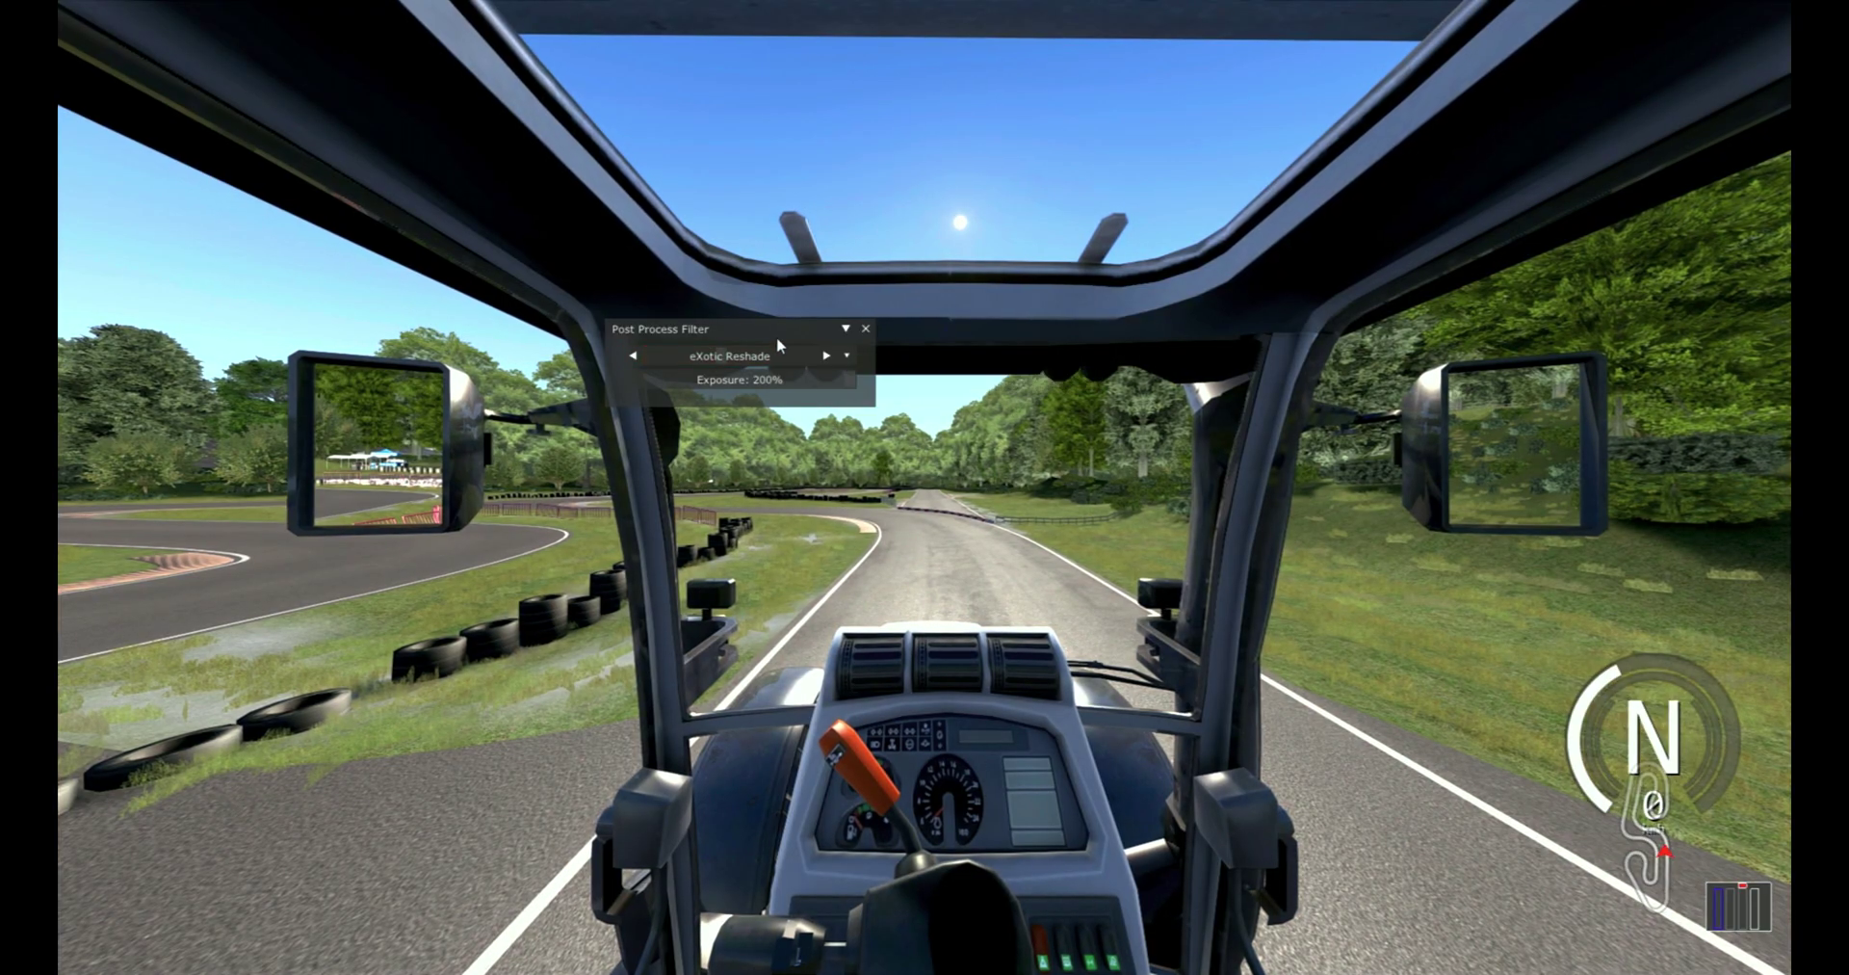
pyautogui.moveTo(714, 336); pyautogui.dragTo(957, 437)
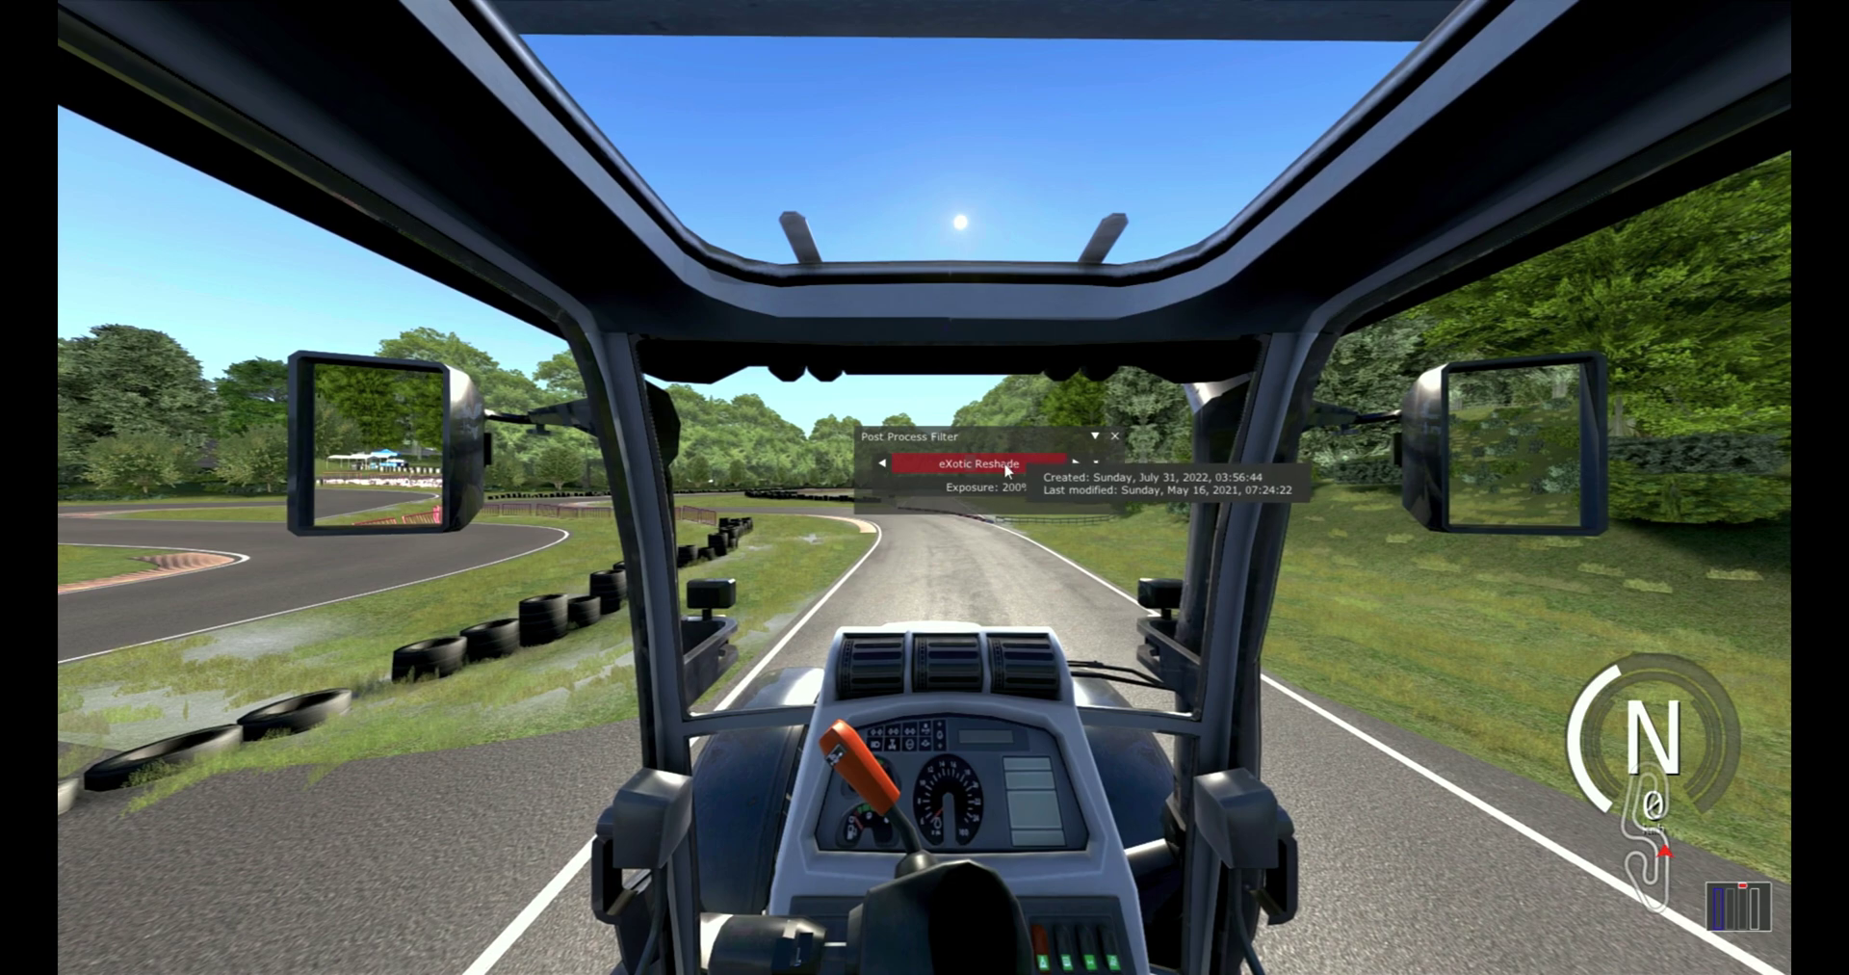
pyautogui.moveTo(1013, 437); pyautogui.dragTo(931, 431)
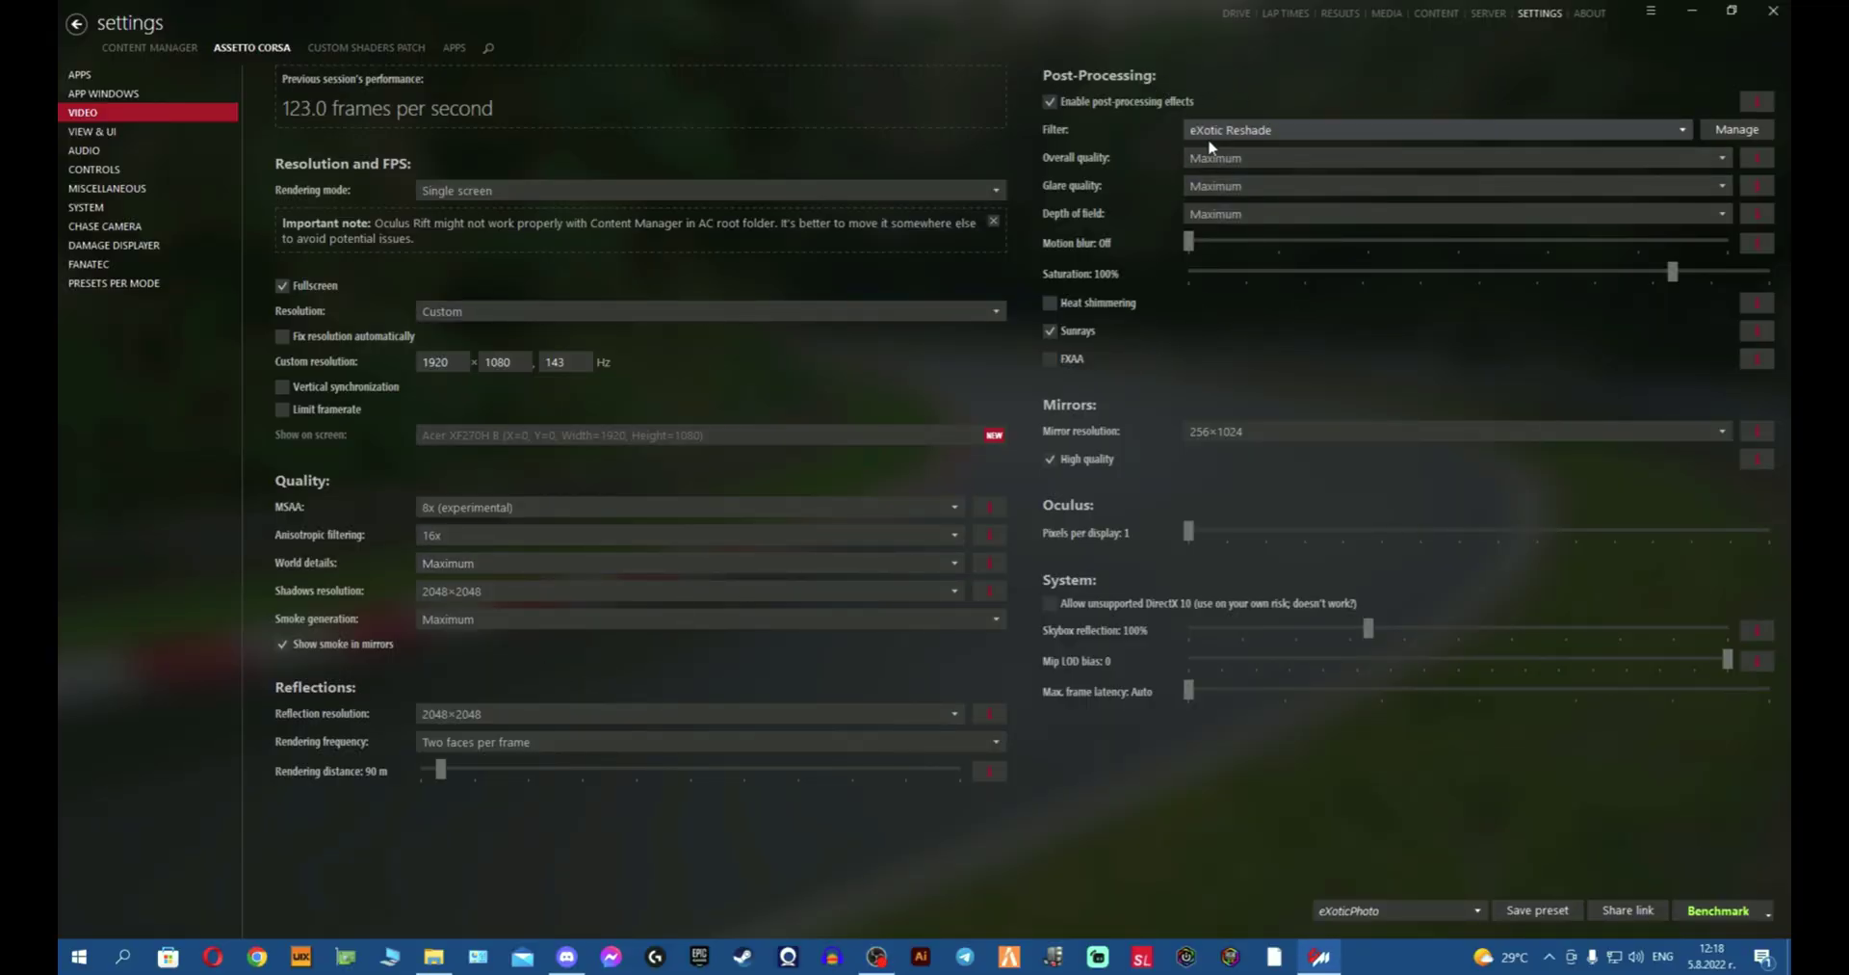
# - Set the post-processing filter to eXotic Glare Effect in the video settings and return to the Drive page
pyautogui.click(1296, 129)
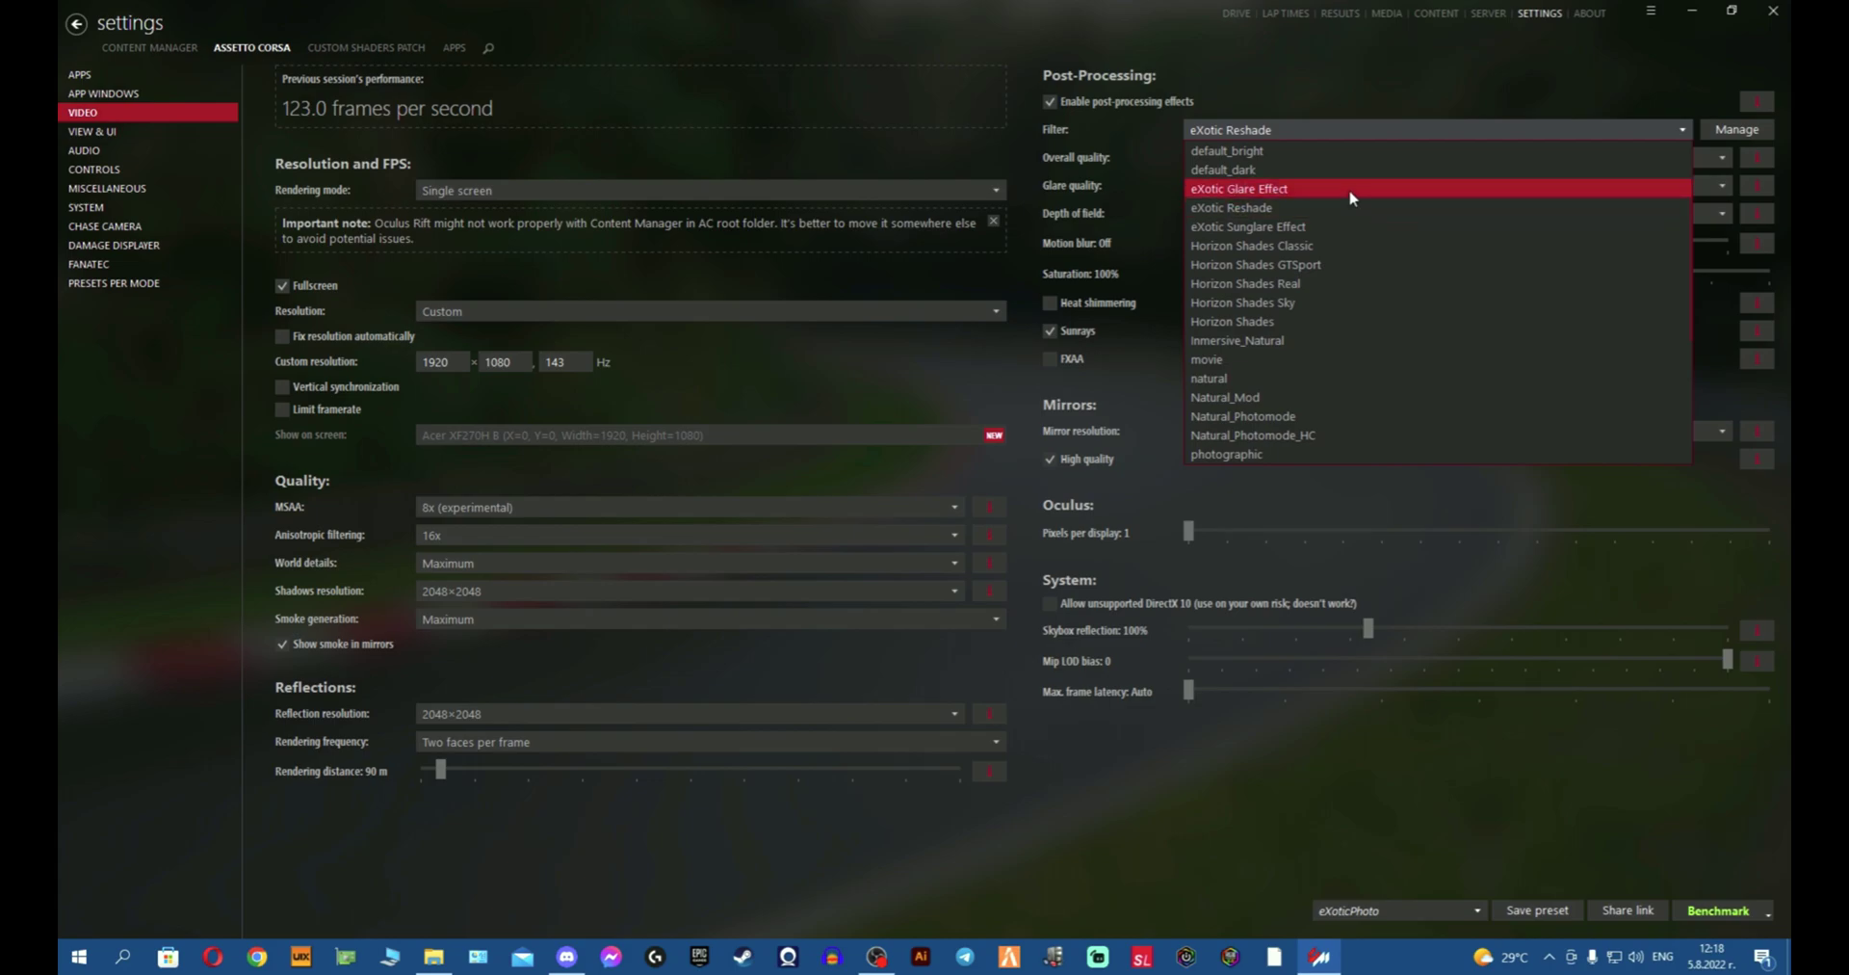
pyautogui.click(1351, 191)
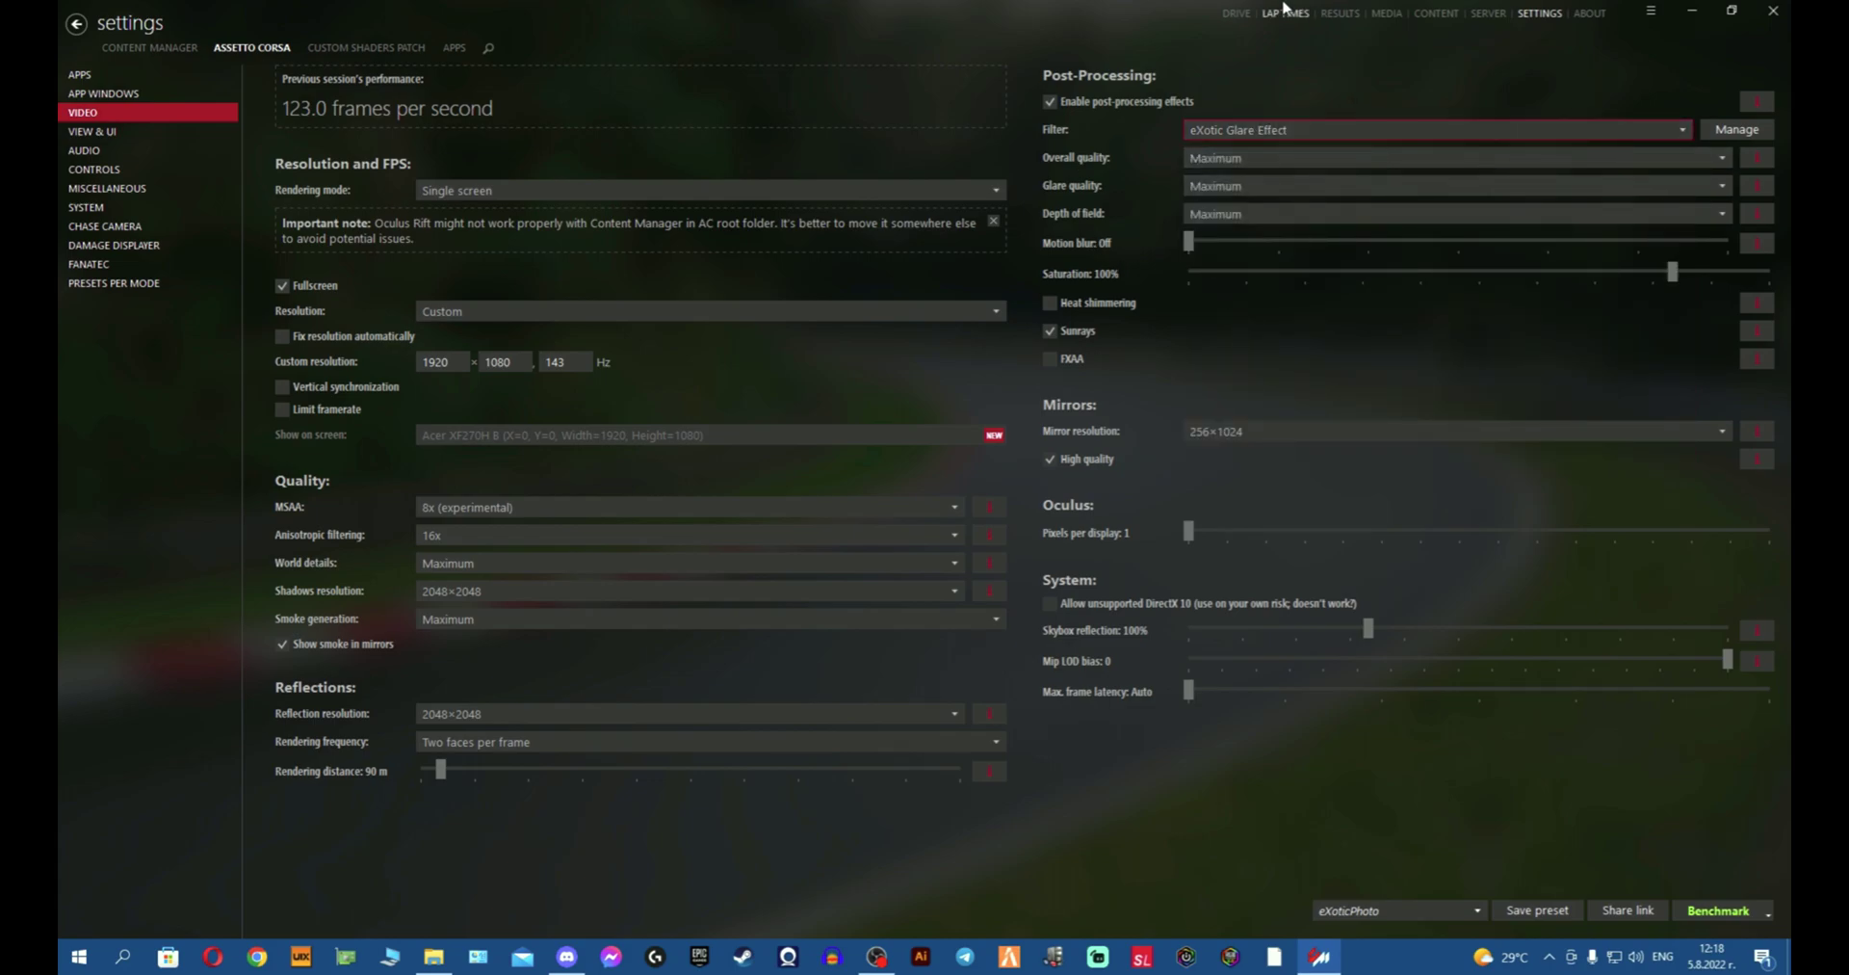
pyautogui.click(1236, 14)
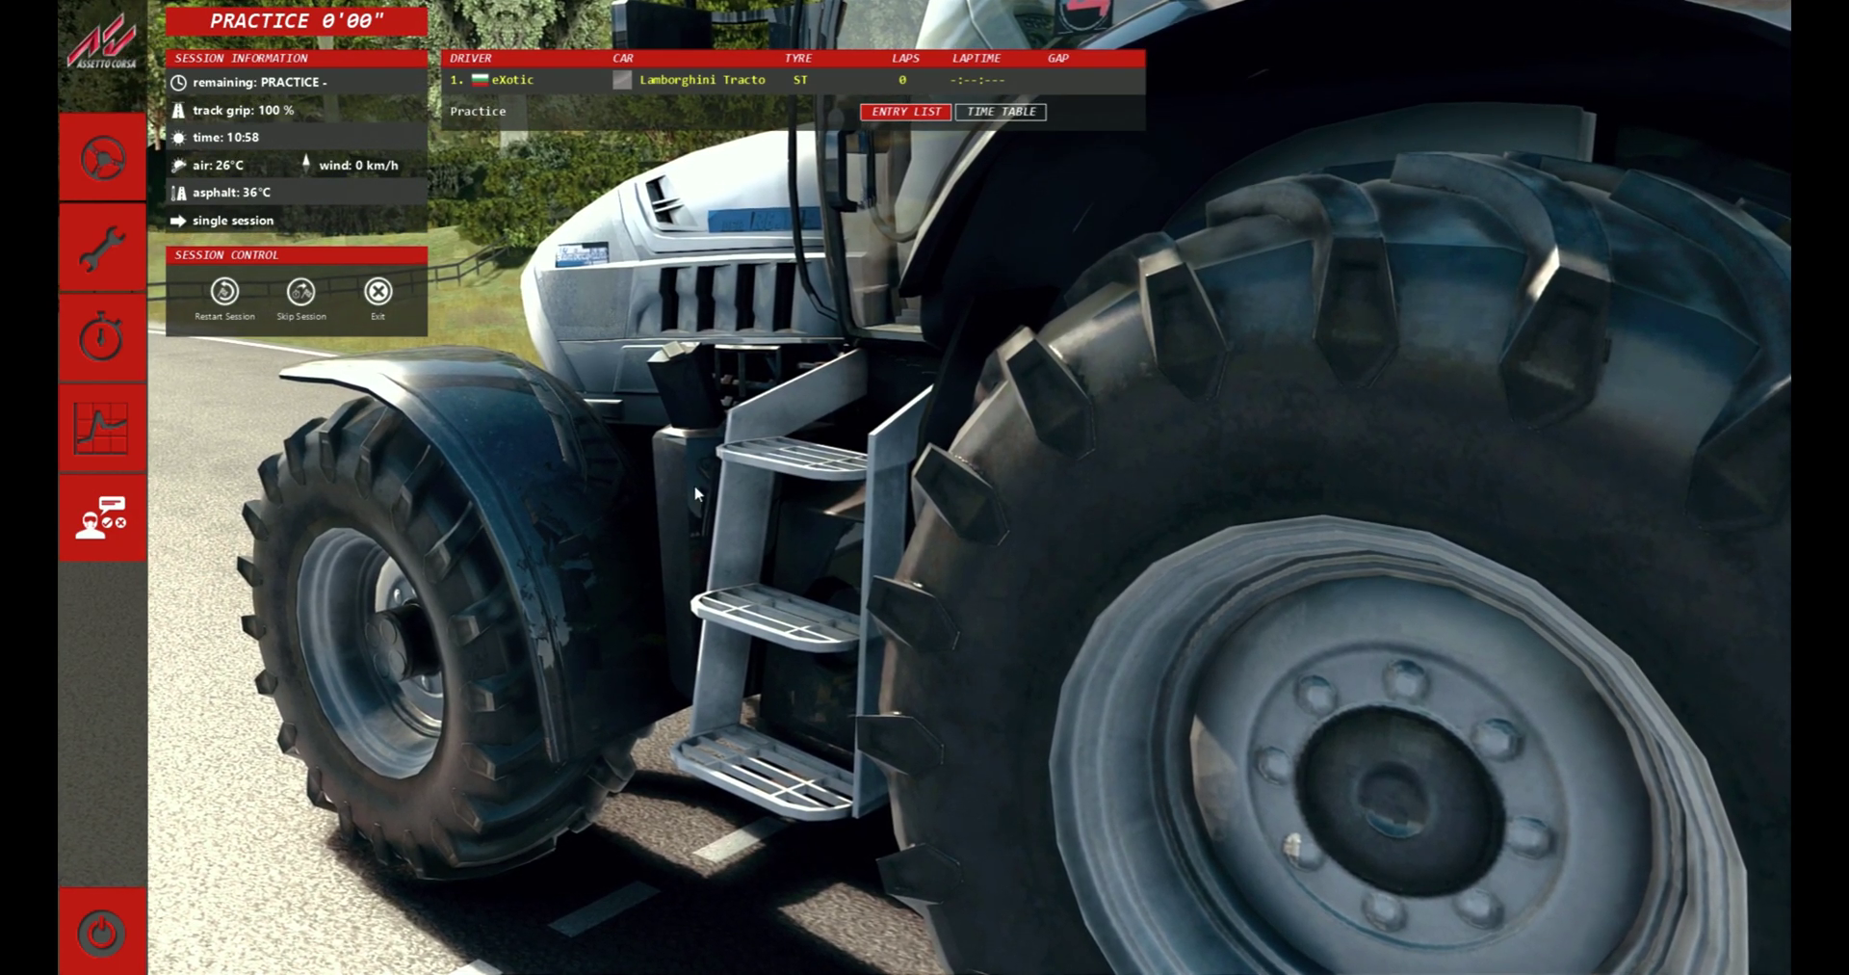
# - Enter the car and show the Post Process Filter app, placing its window beside the track
pyautogui.click(102, 159)
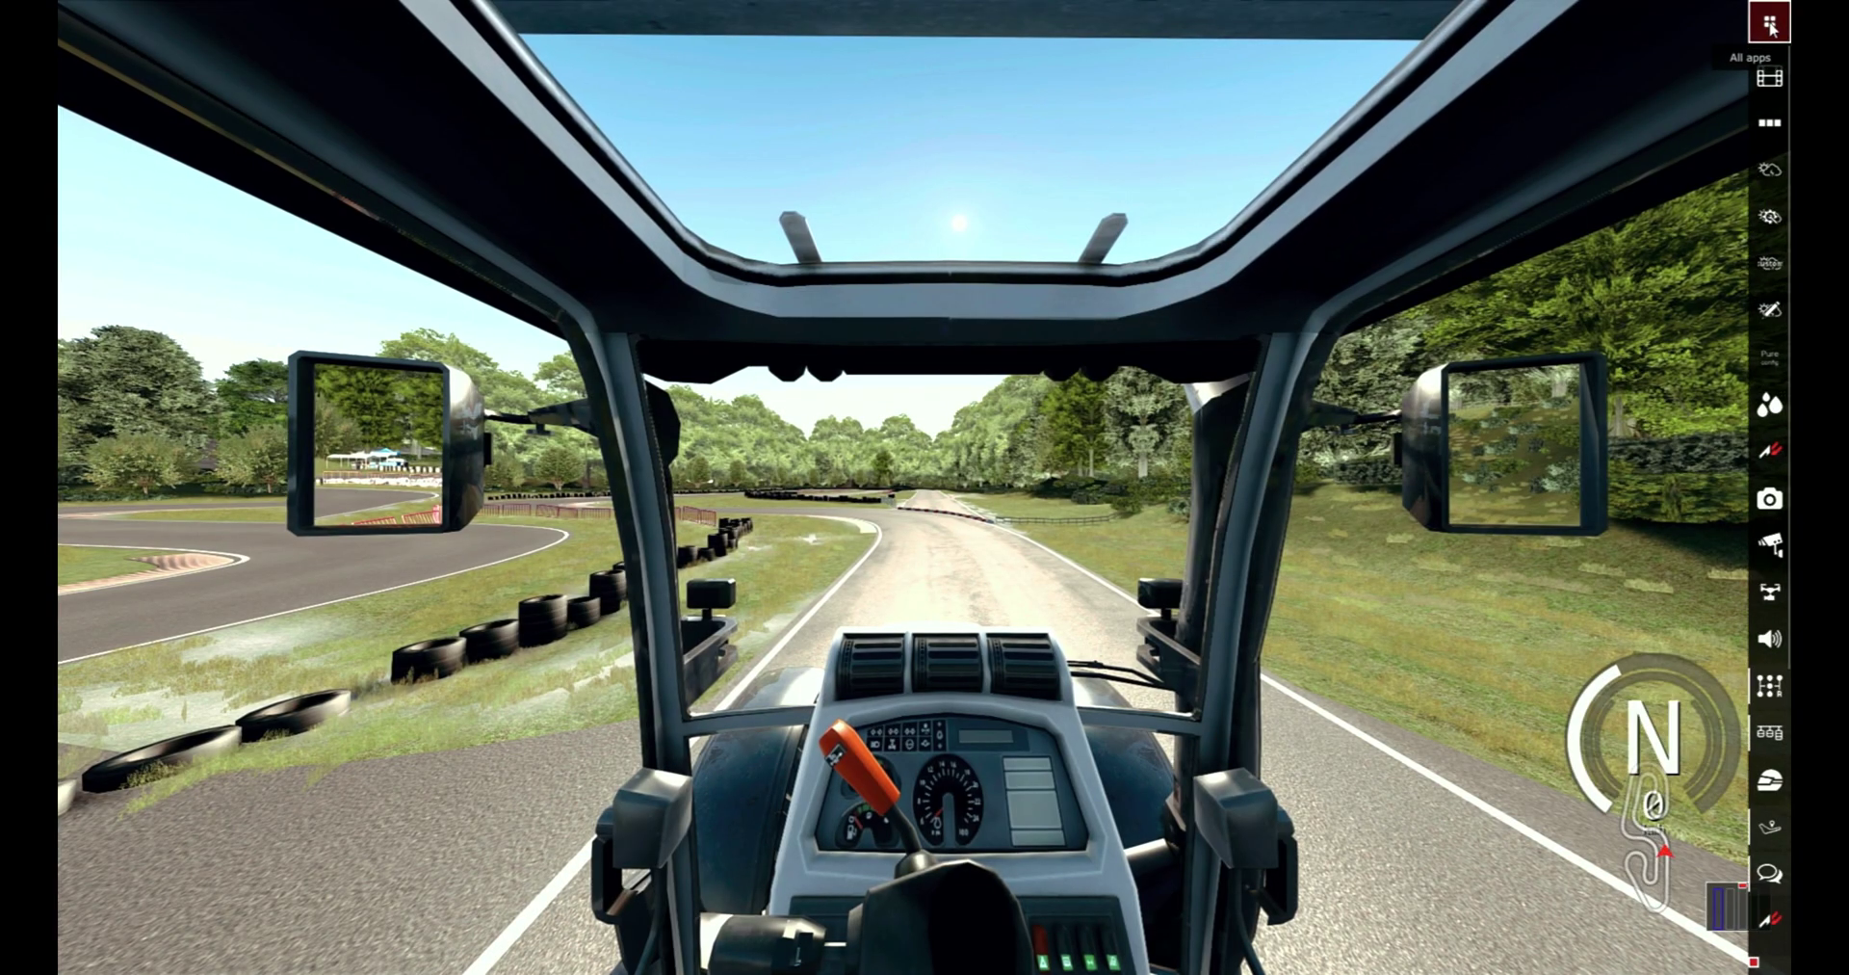
pyautogui.moveTo(1769, 21)
pyautogui.scroll(-8, 1666, 606)
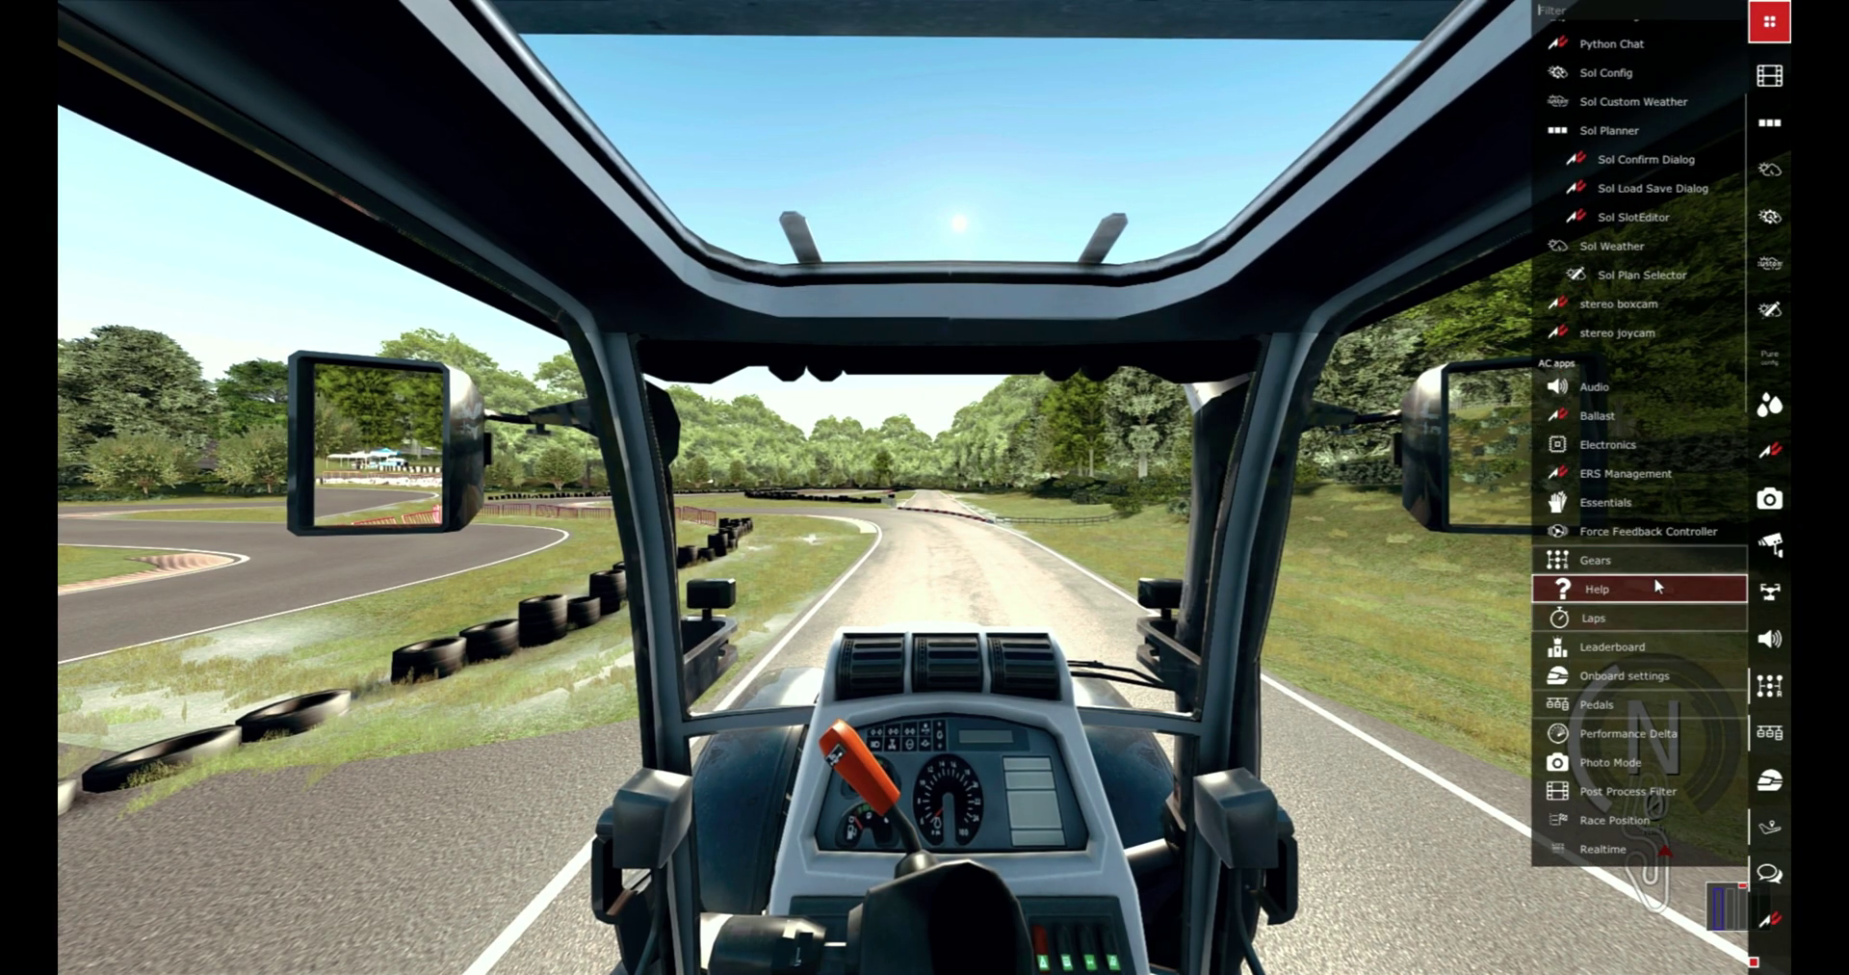
pyautogui.click(1627, 601)
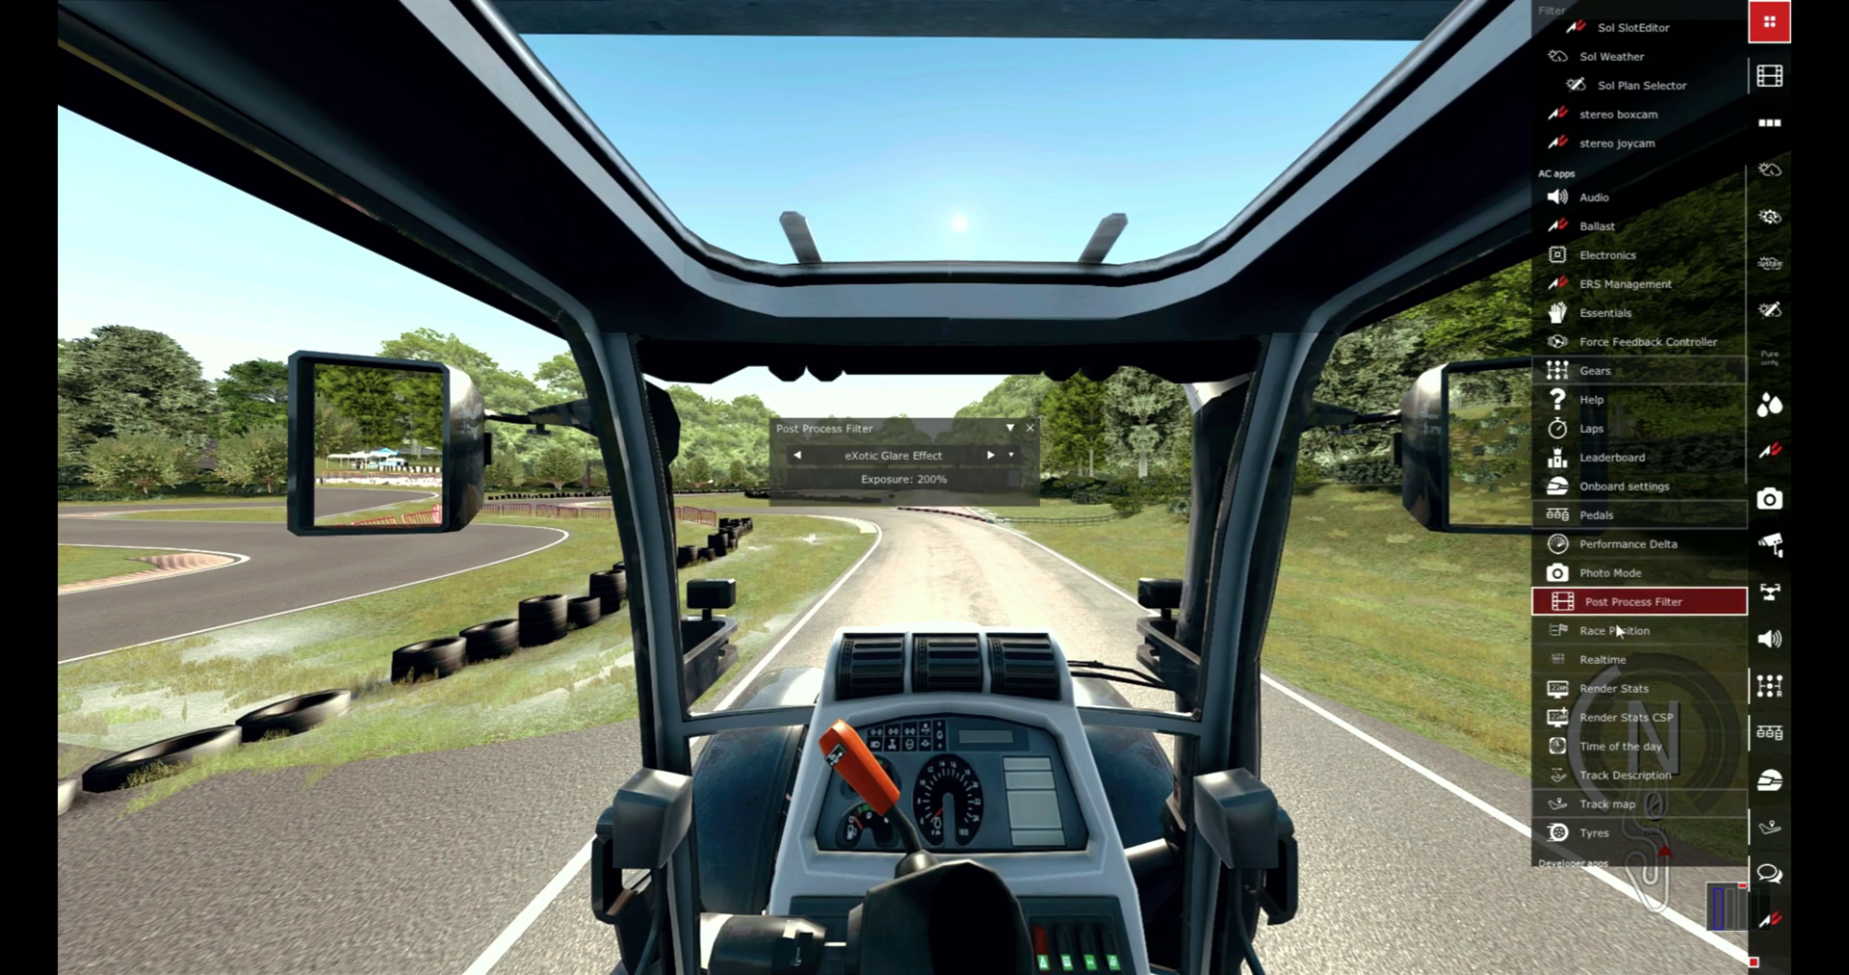
pyautogui.moveTo(936, 434); pyautogui.dragTo(468, 581)
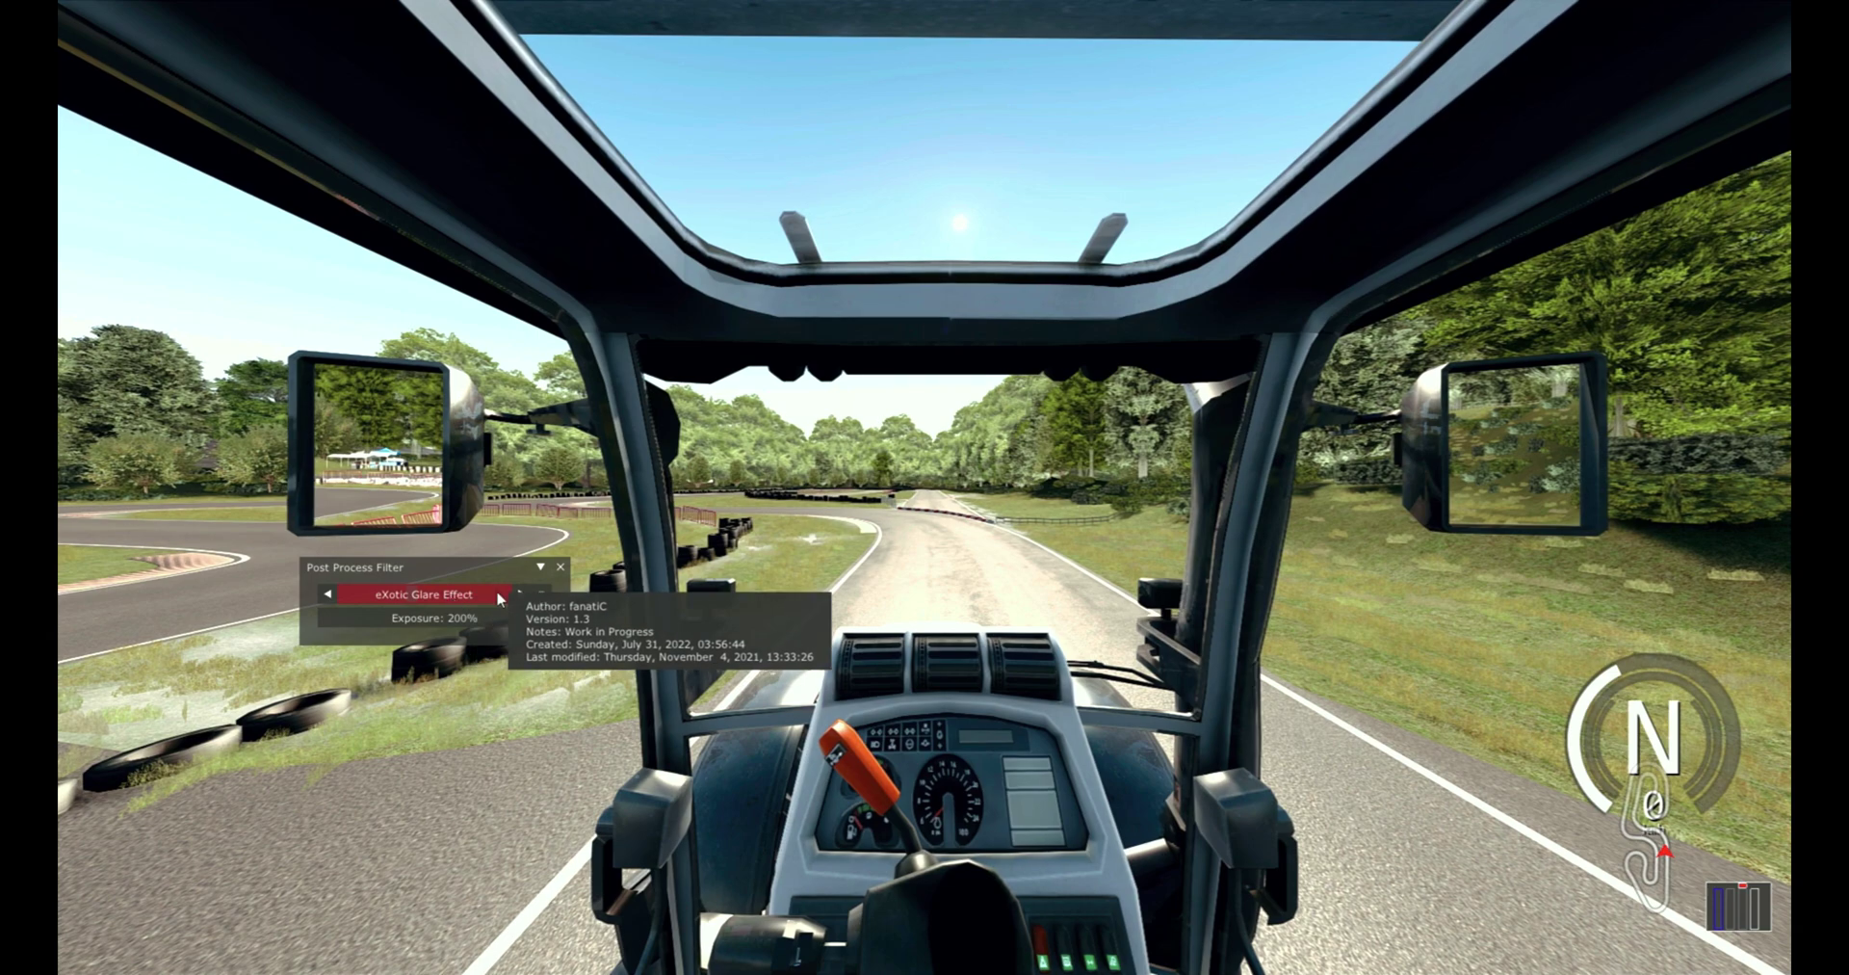
# - Change the in-game post process filter to eXotic Reshade and close the filter window
pyautogui.click(543, 594)
pyautogui.click(525, 769)
pyautogui.moveTo(477, 582); pyautogui.dragTo(407, 623)
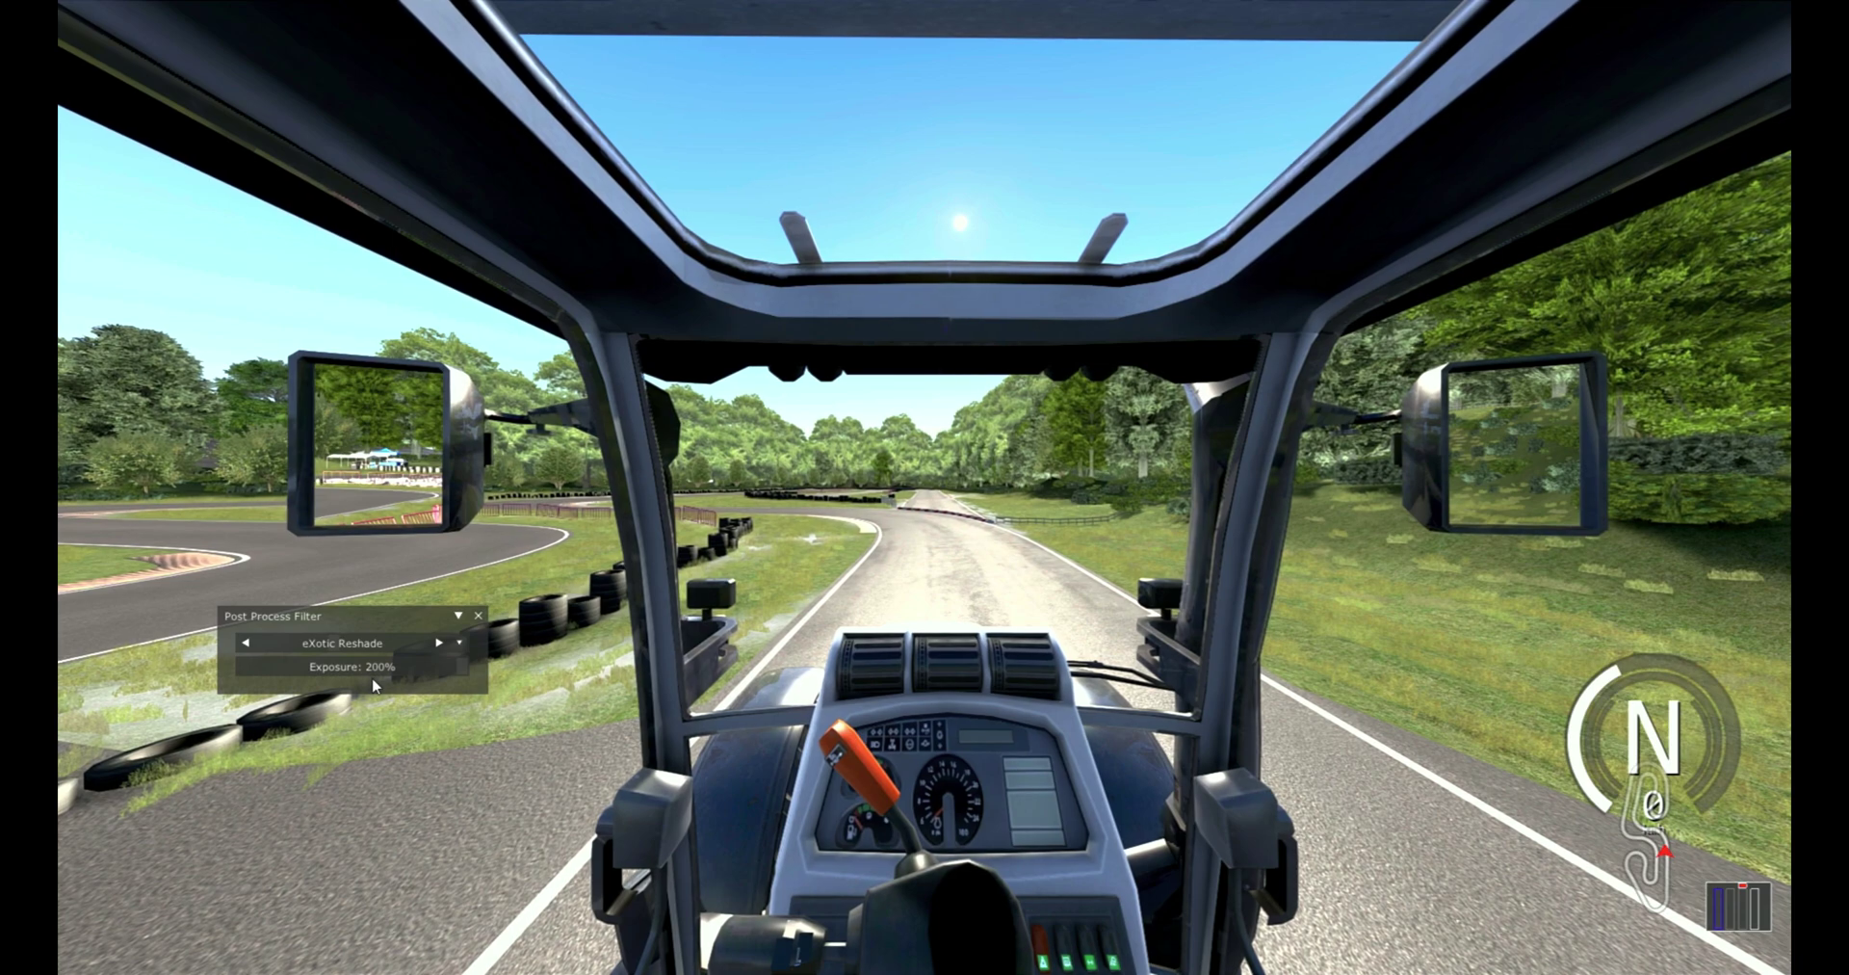
pyautogui.click(479, 615)
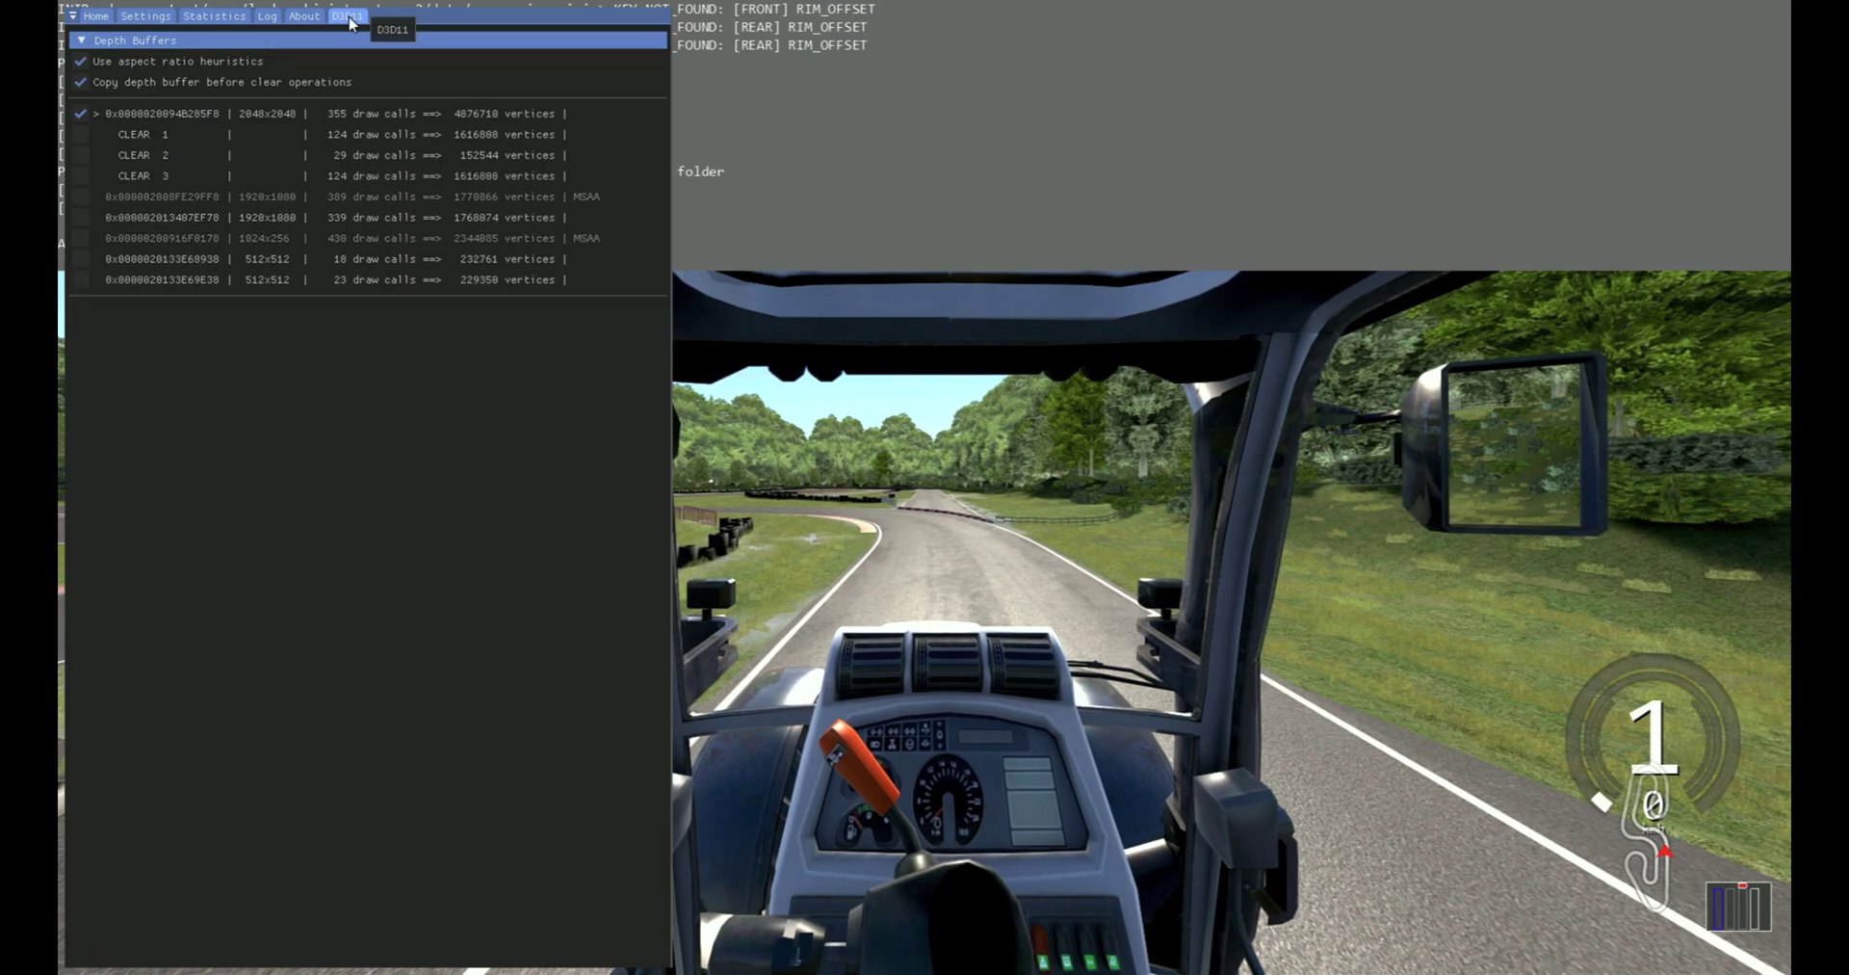
# - Toggle the two 1920x1080 depth buffers and the 2048x2048 one in ReShade's D3D11 settings, and close the overlay
pyautogui.click(348, 16)
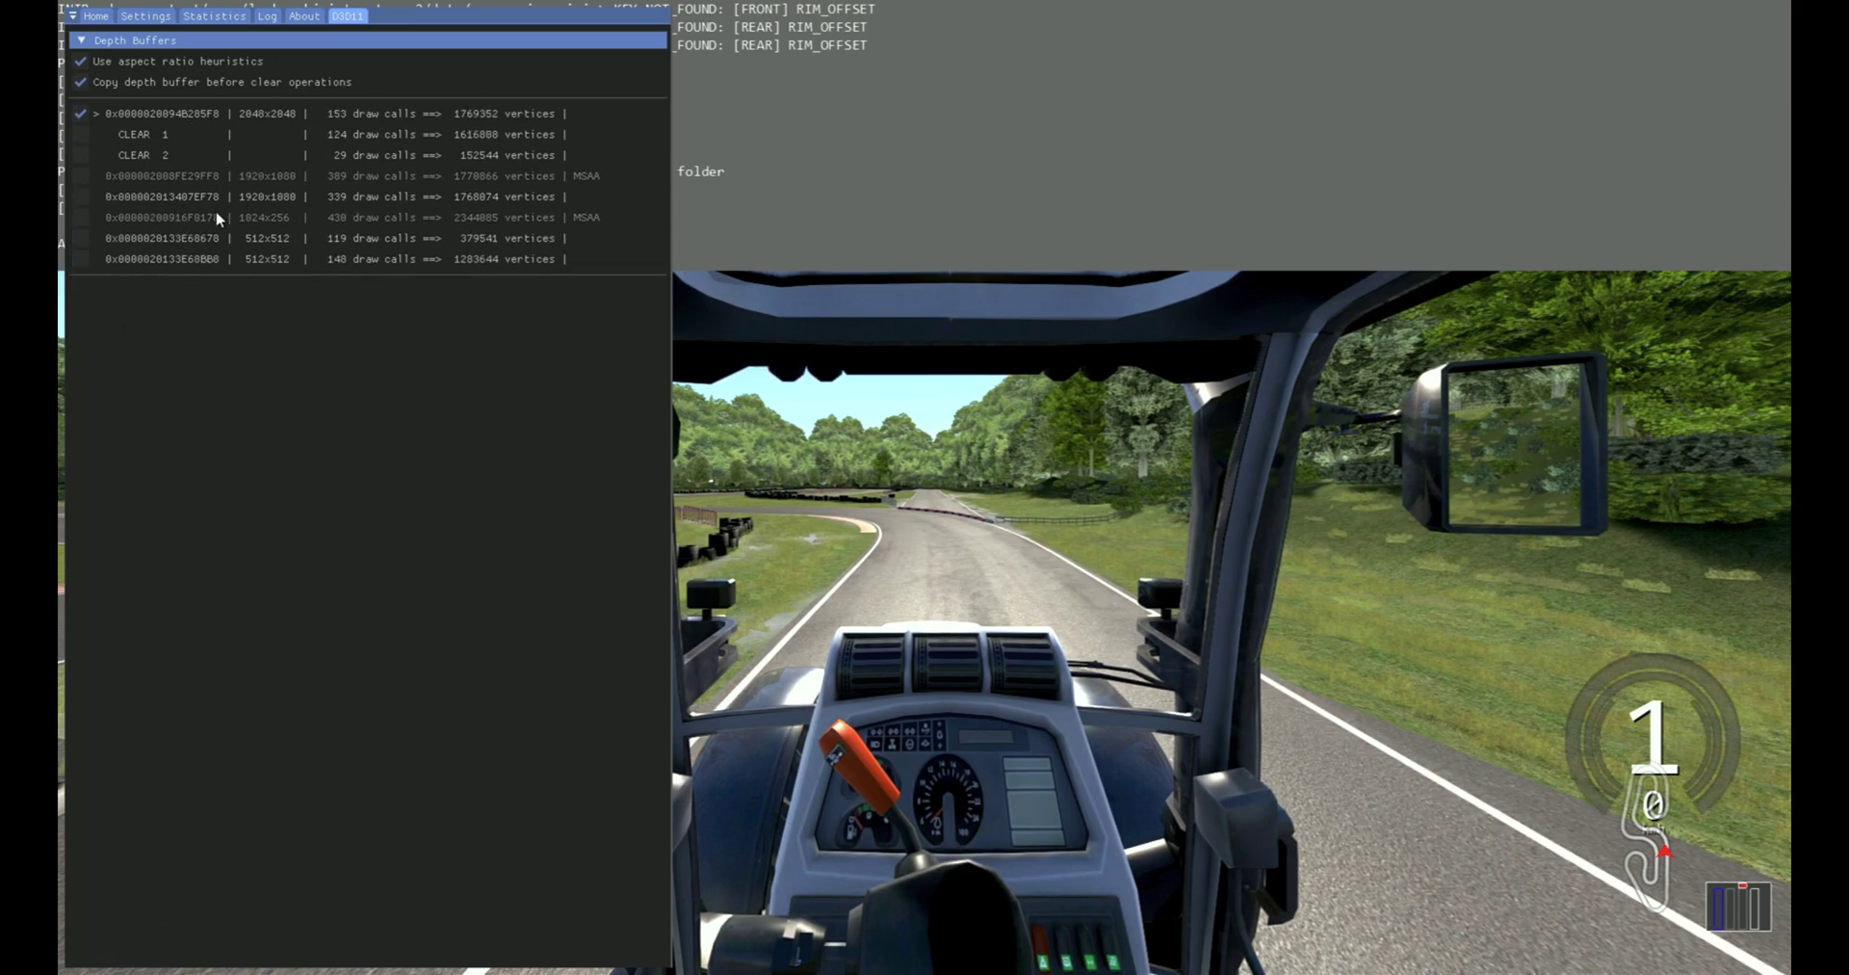
pyautogui.click(85, 197)
pyautogui.click(81, 176)
pyautogui.click(81, 113)
pyautogui.press('Home')
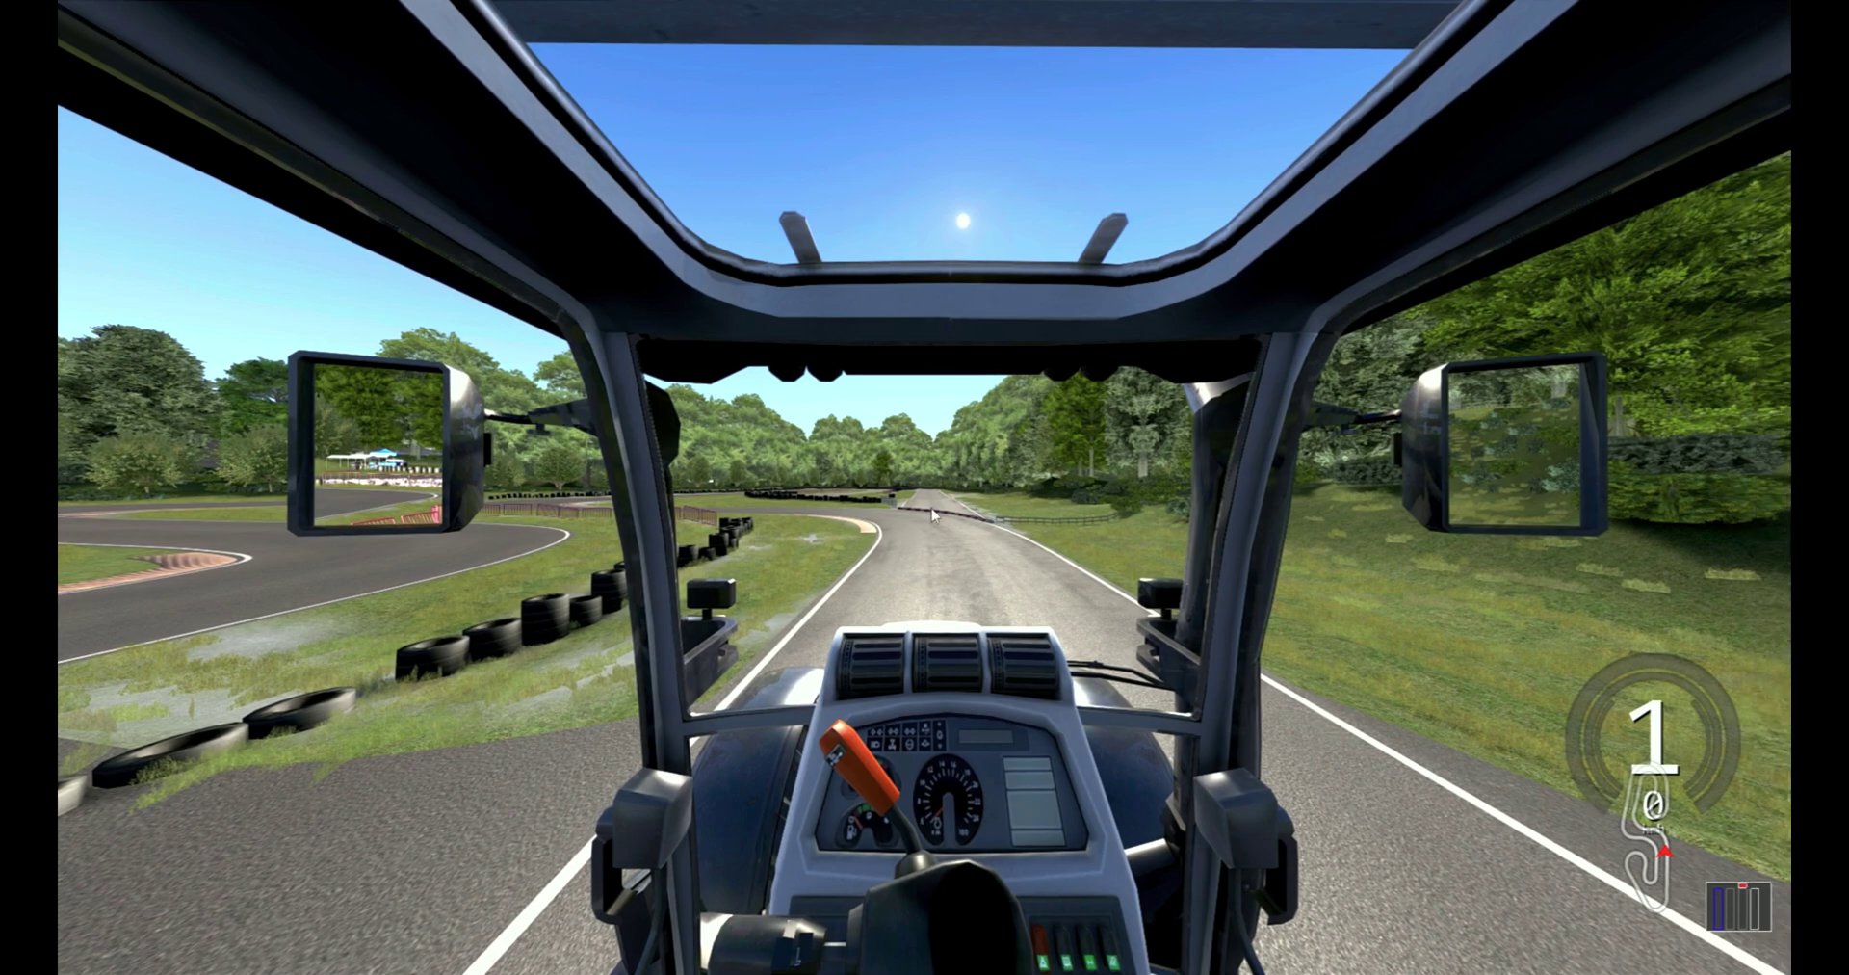
# - Quit the game and try to add the lights-patch archive from the desktop to Content Manager for installation
pyautogui.hotkey('alt', 'F4')
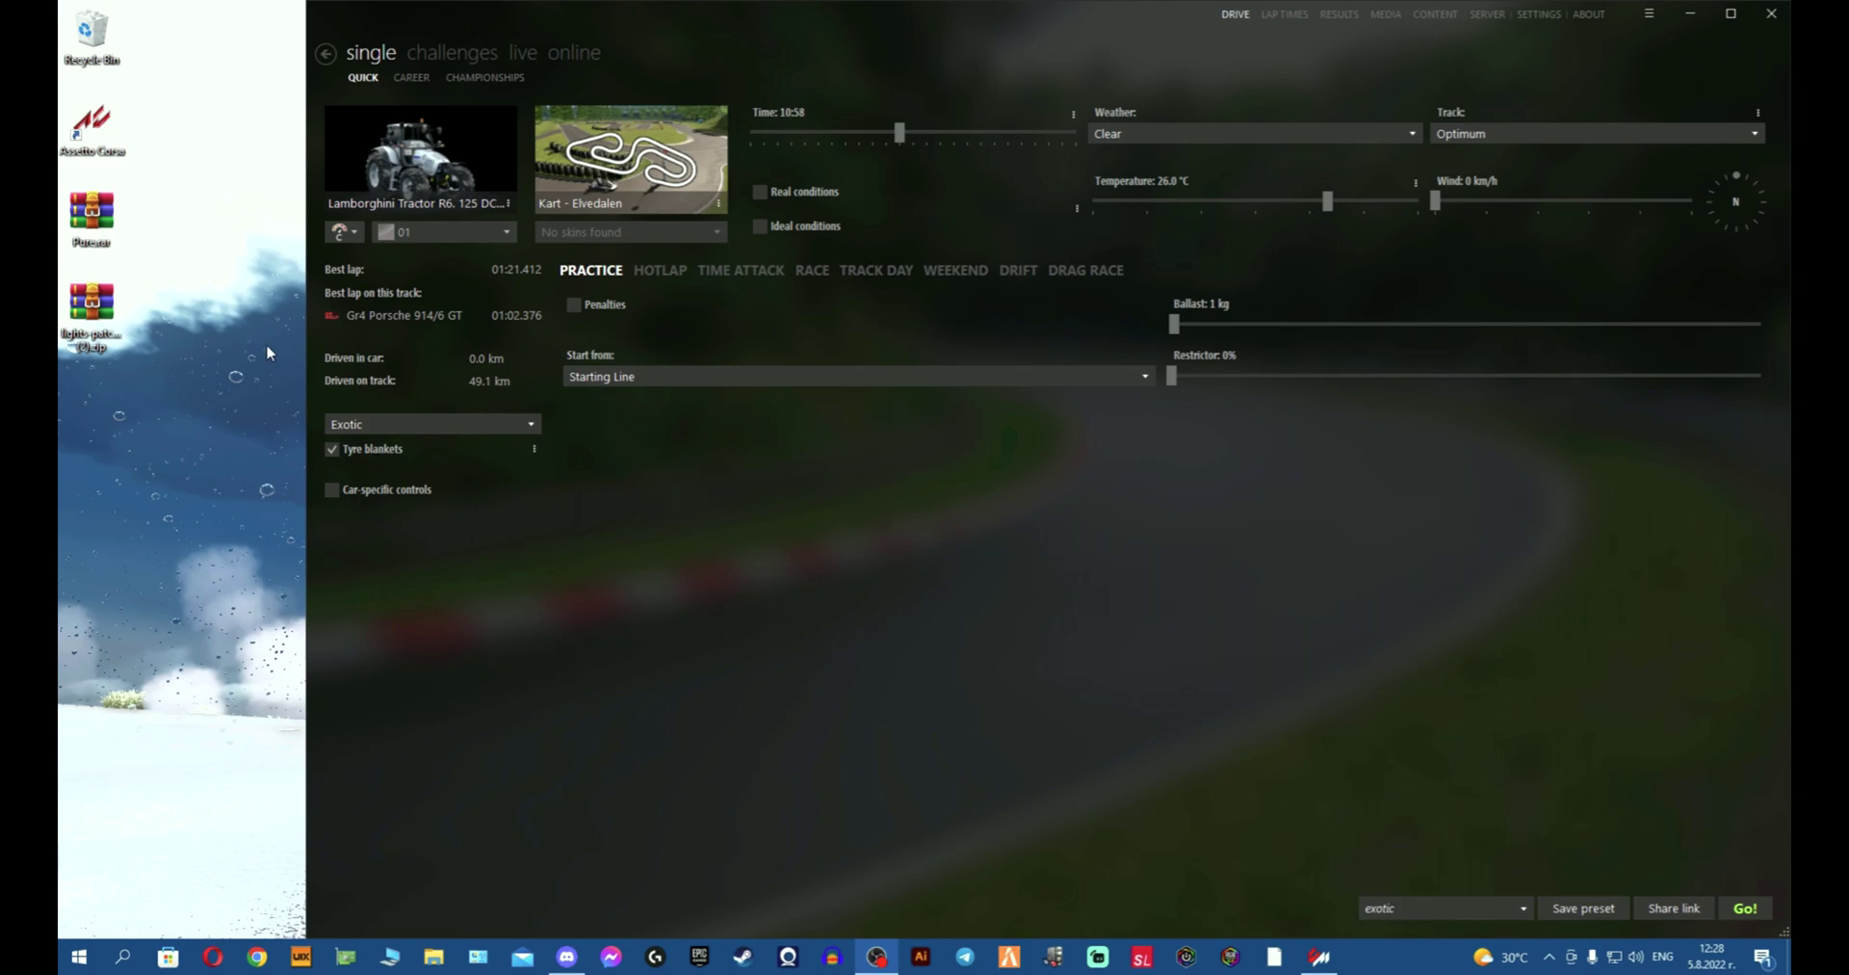
pyautogui.click(101, 318)
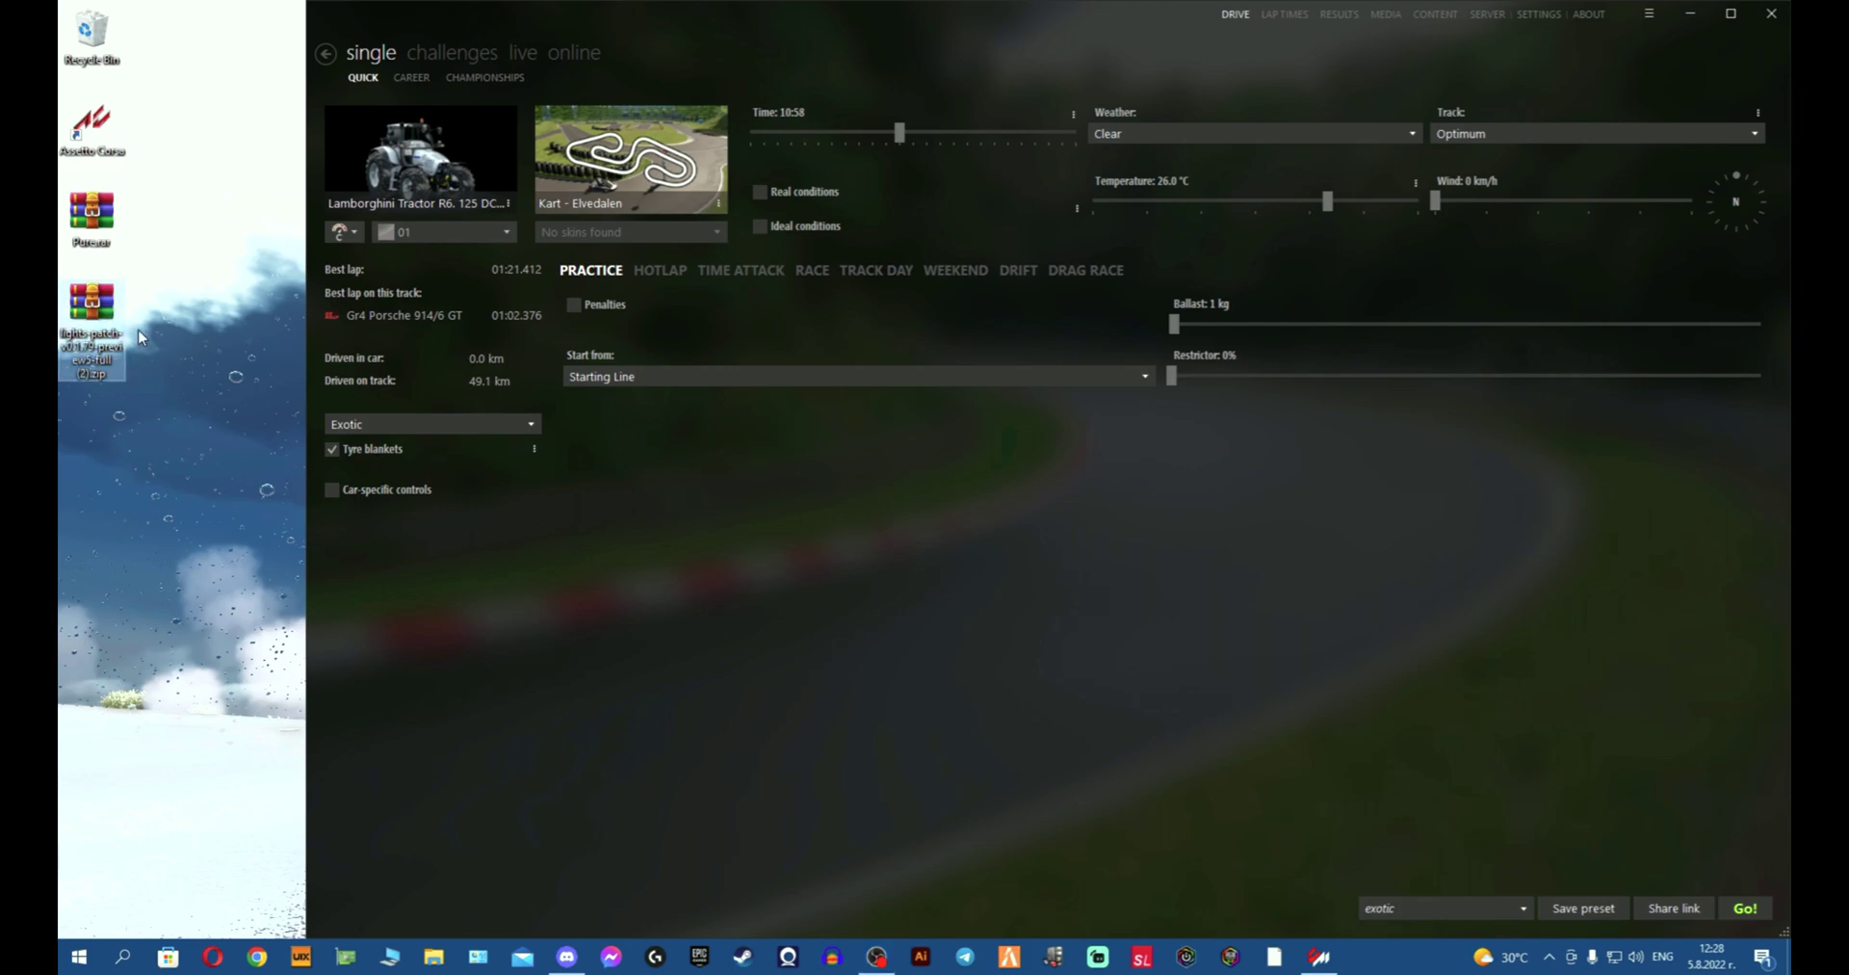
pyautogui.click(1649, 14)
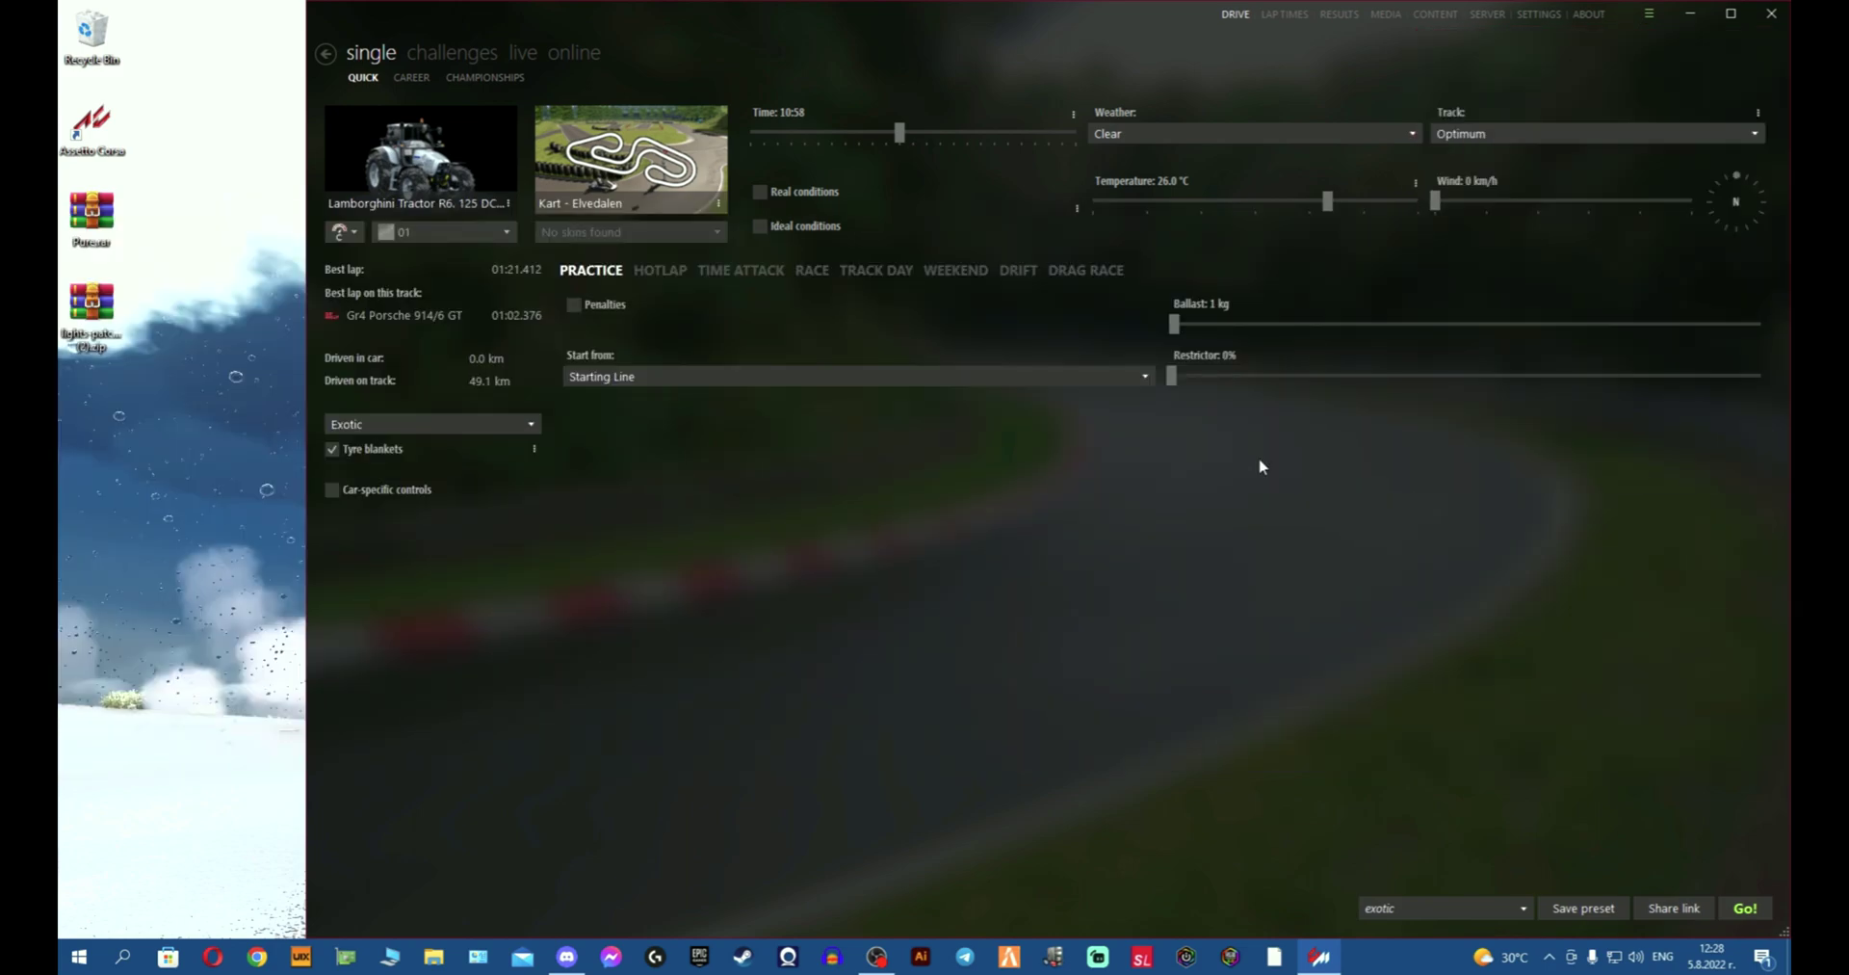
pyautogui.click(1648, 13)
pyautogui.click(1648, 14)
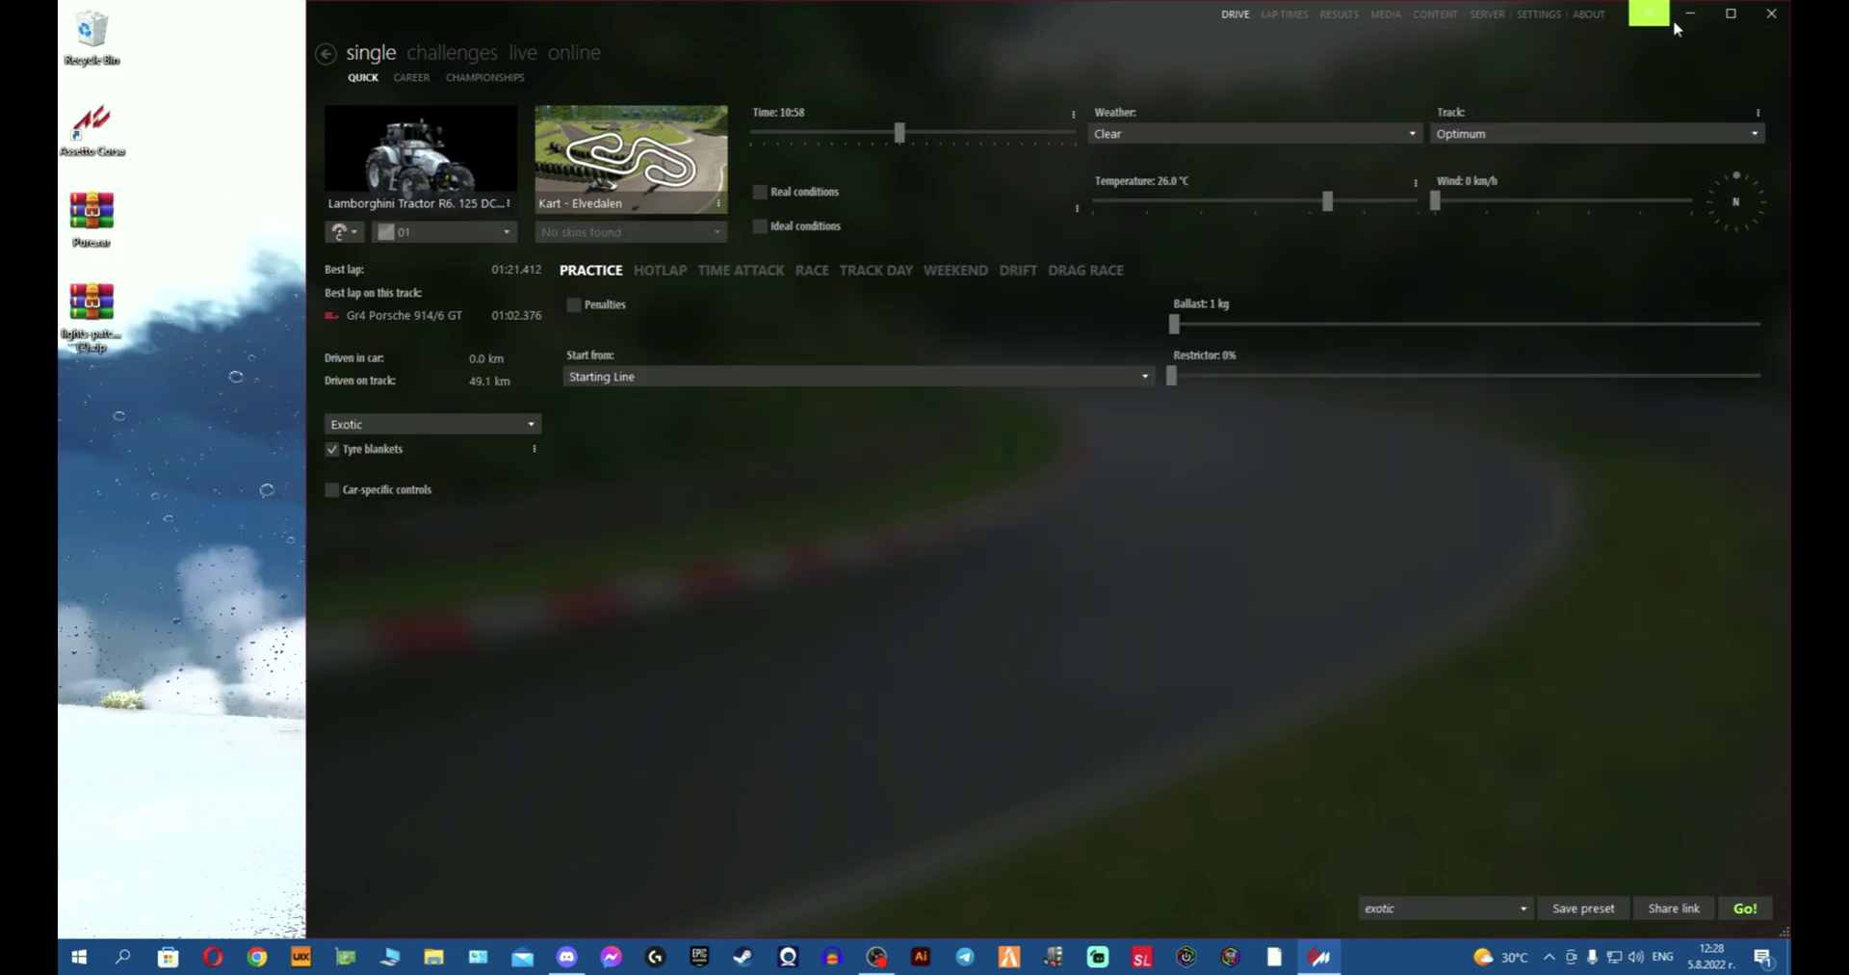
# - Close Content Manager and relaunch it as administrator
pyautogui.click(1772, 13)
pyautogui.click(1127, 516)
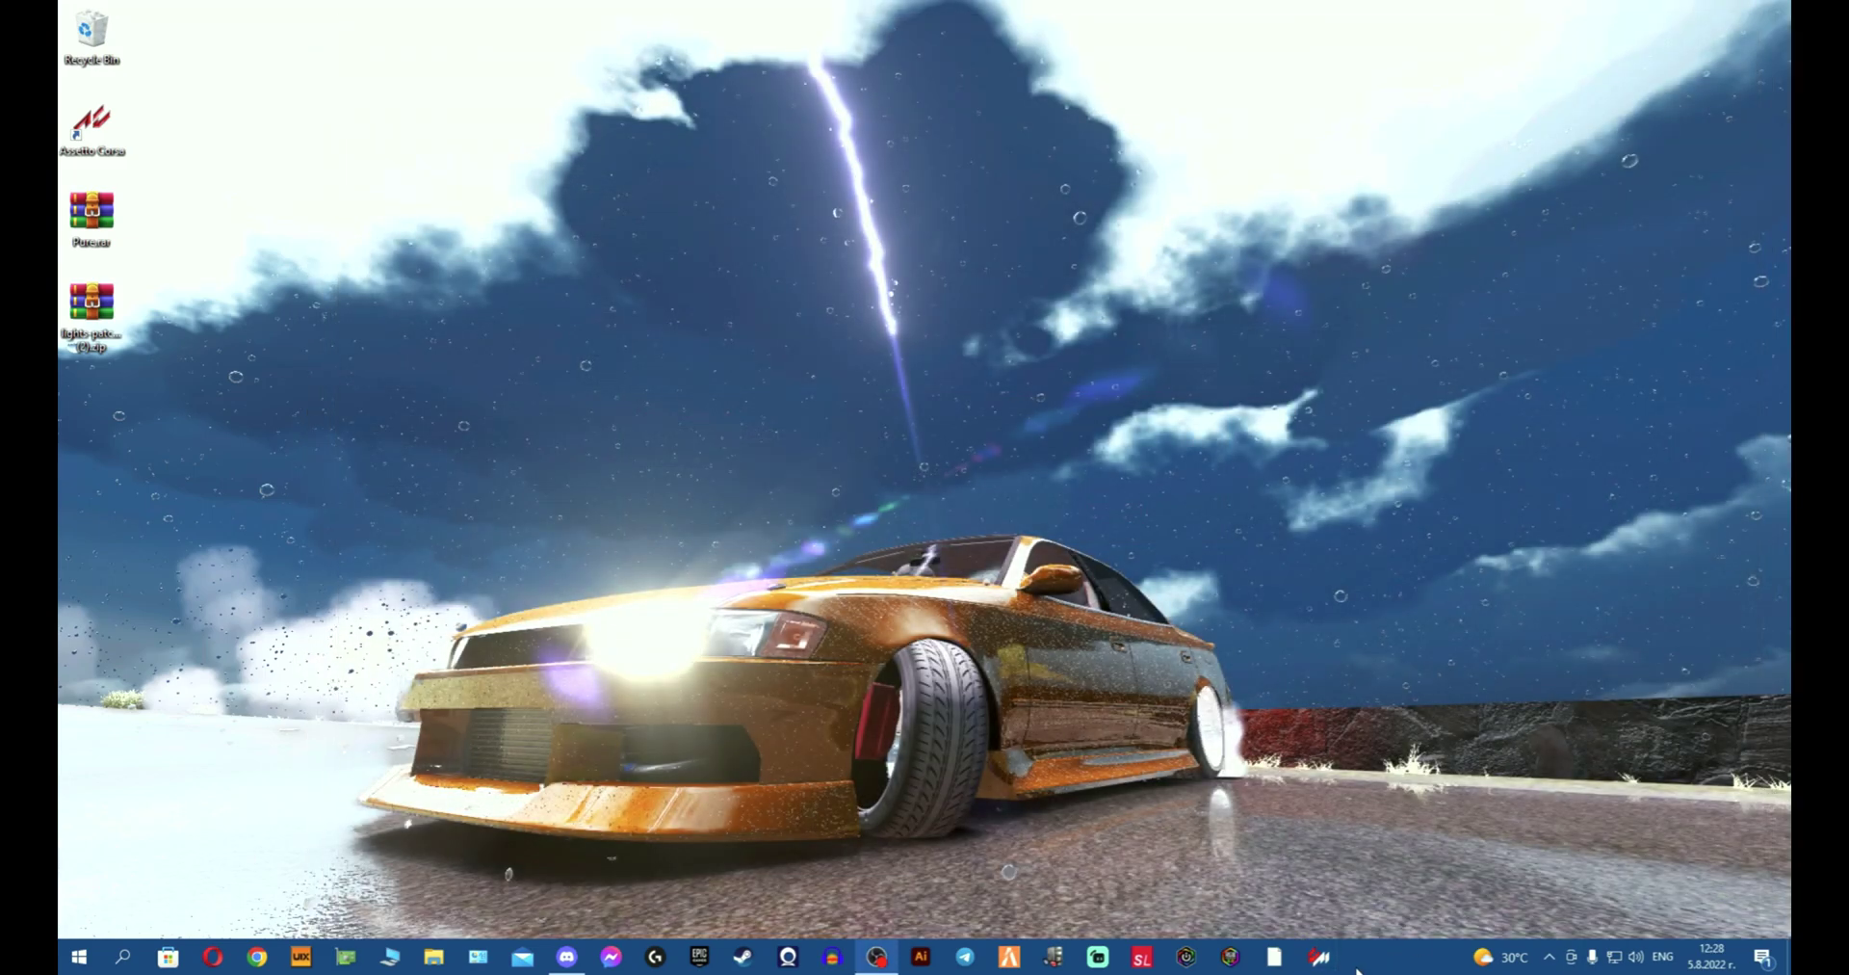
pyautogui.rightClick(1319, 956)
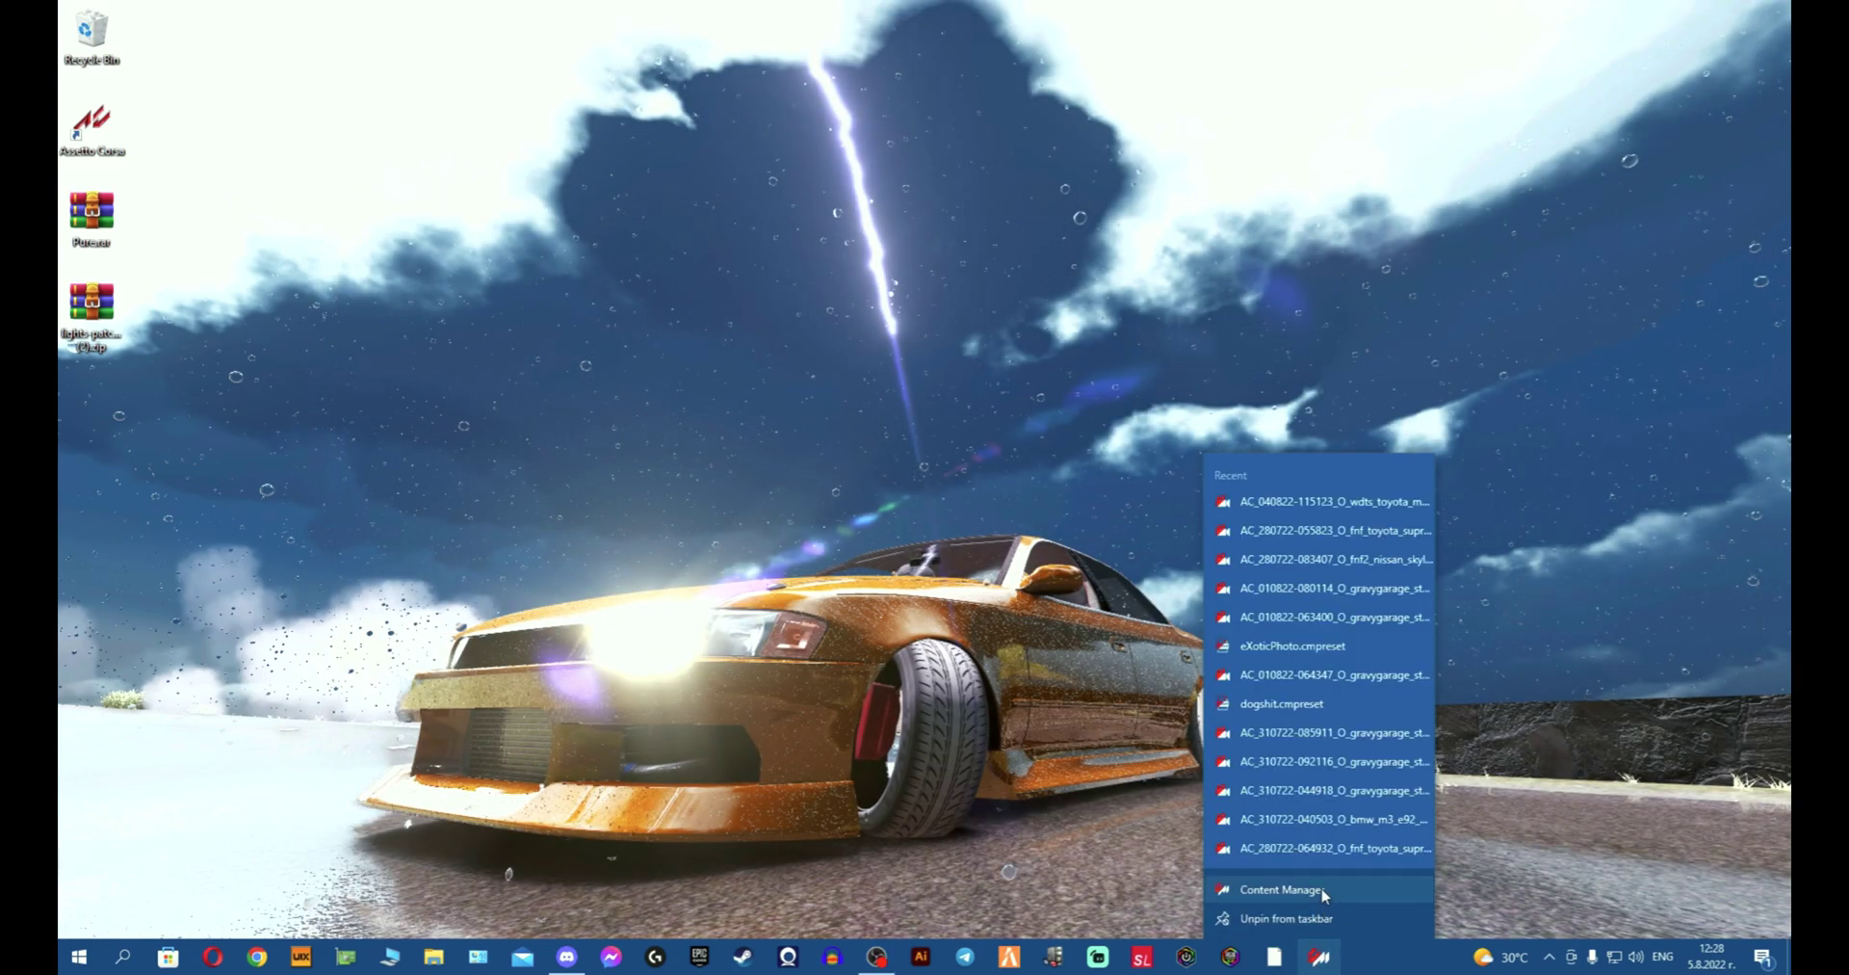
pyautogui.rightClick(1323, 894)
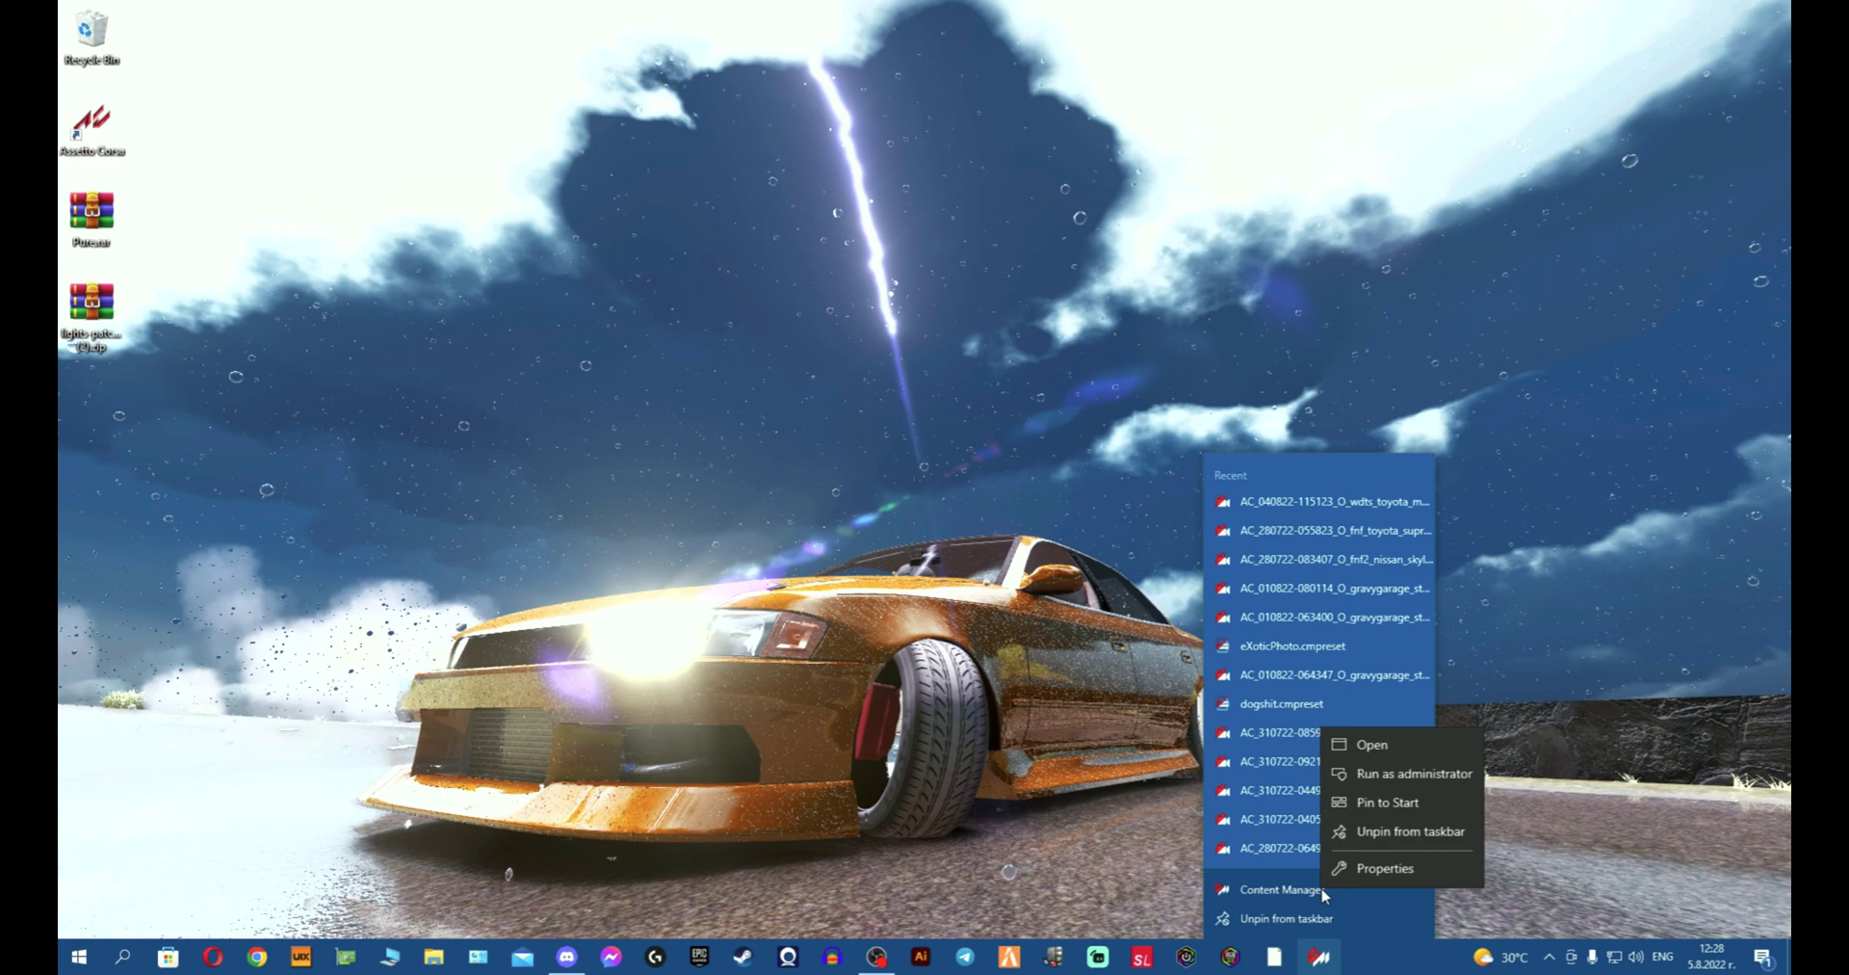
pyautogui.click(1381, 776)
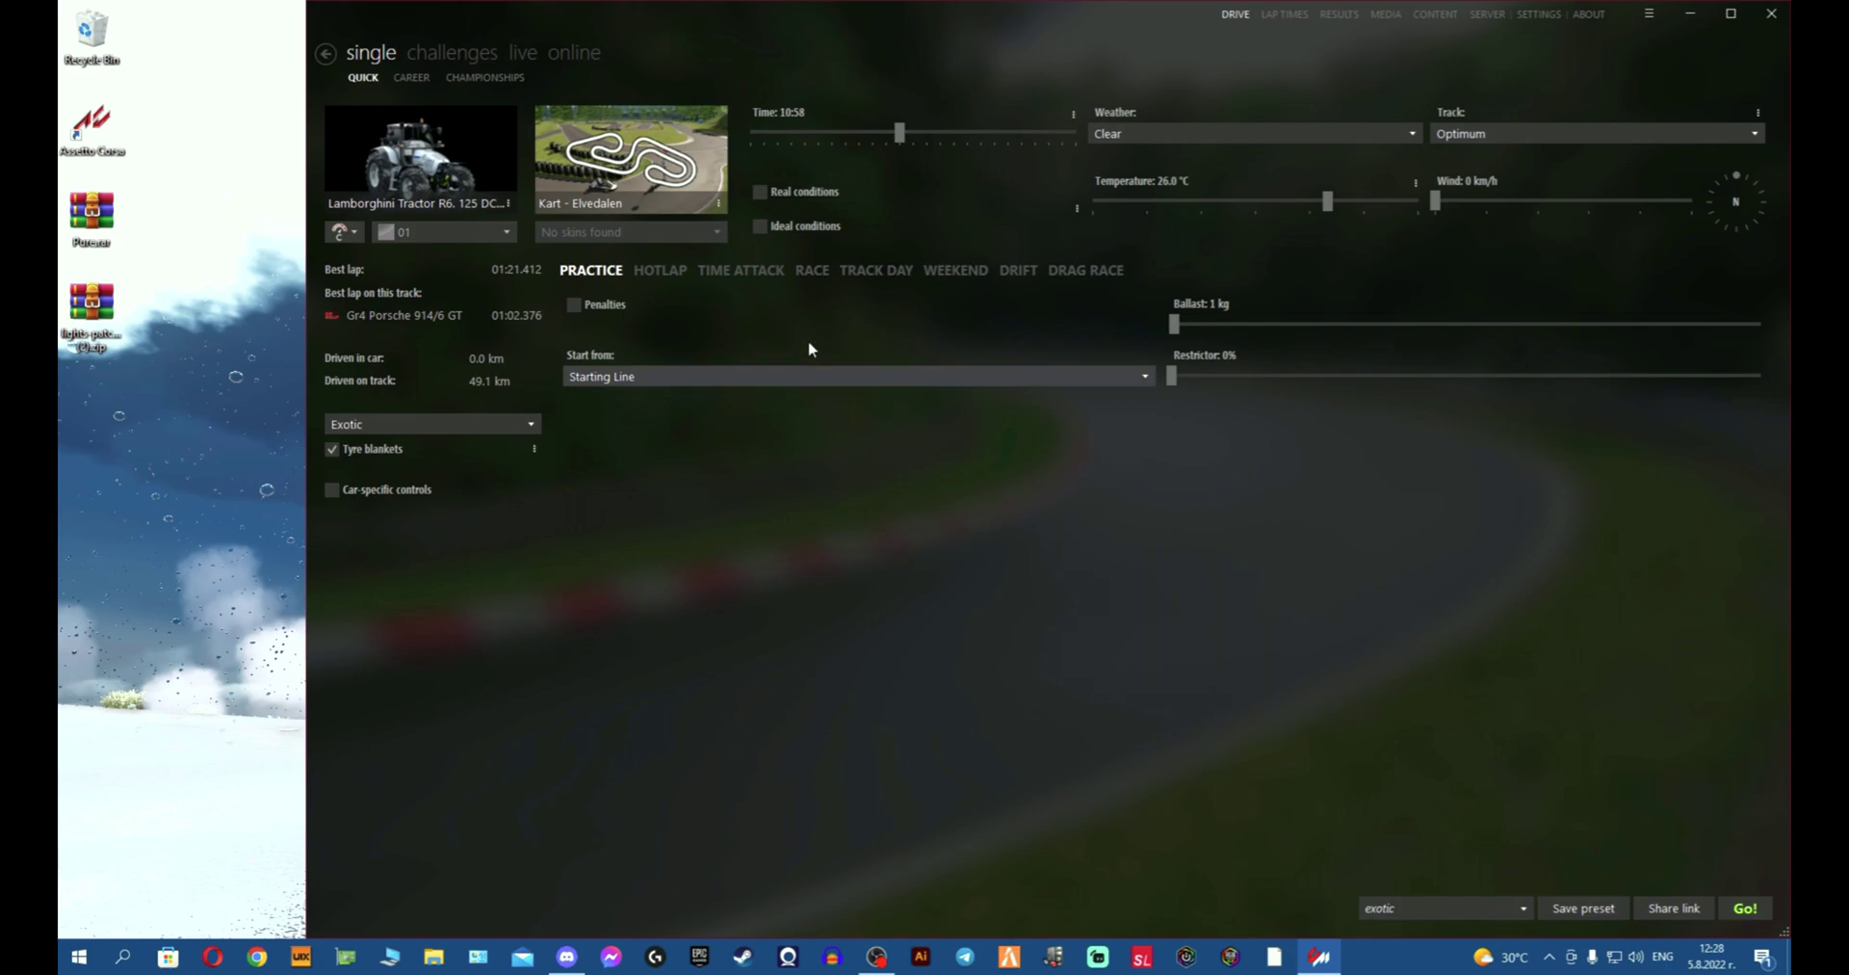
# - Maximize Content Manager and load the desktop archive lights-patch-v0.1.79-preview5-full (2).zip as a mod to install from file
pyautogui.click(93, 318)
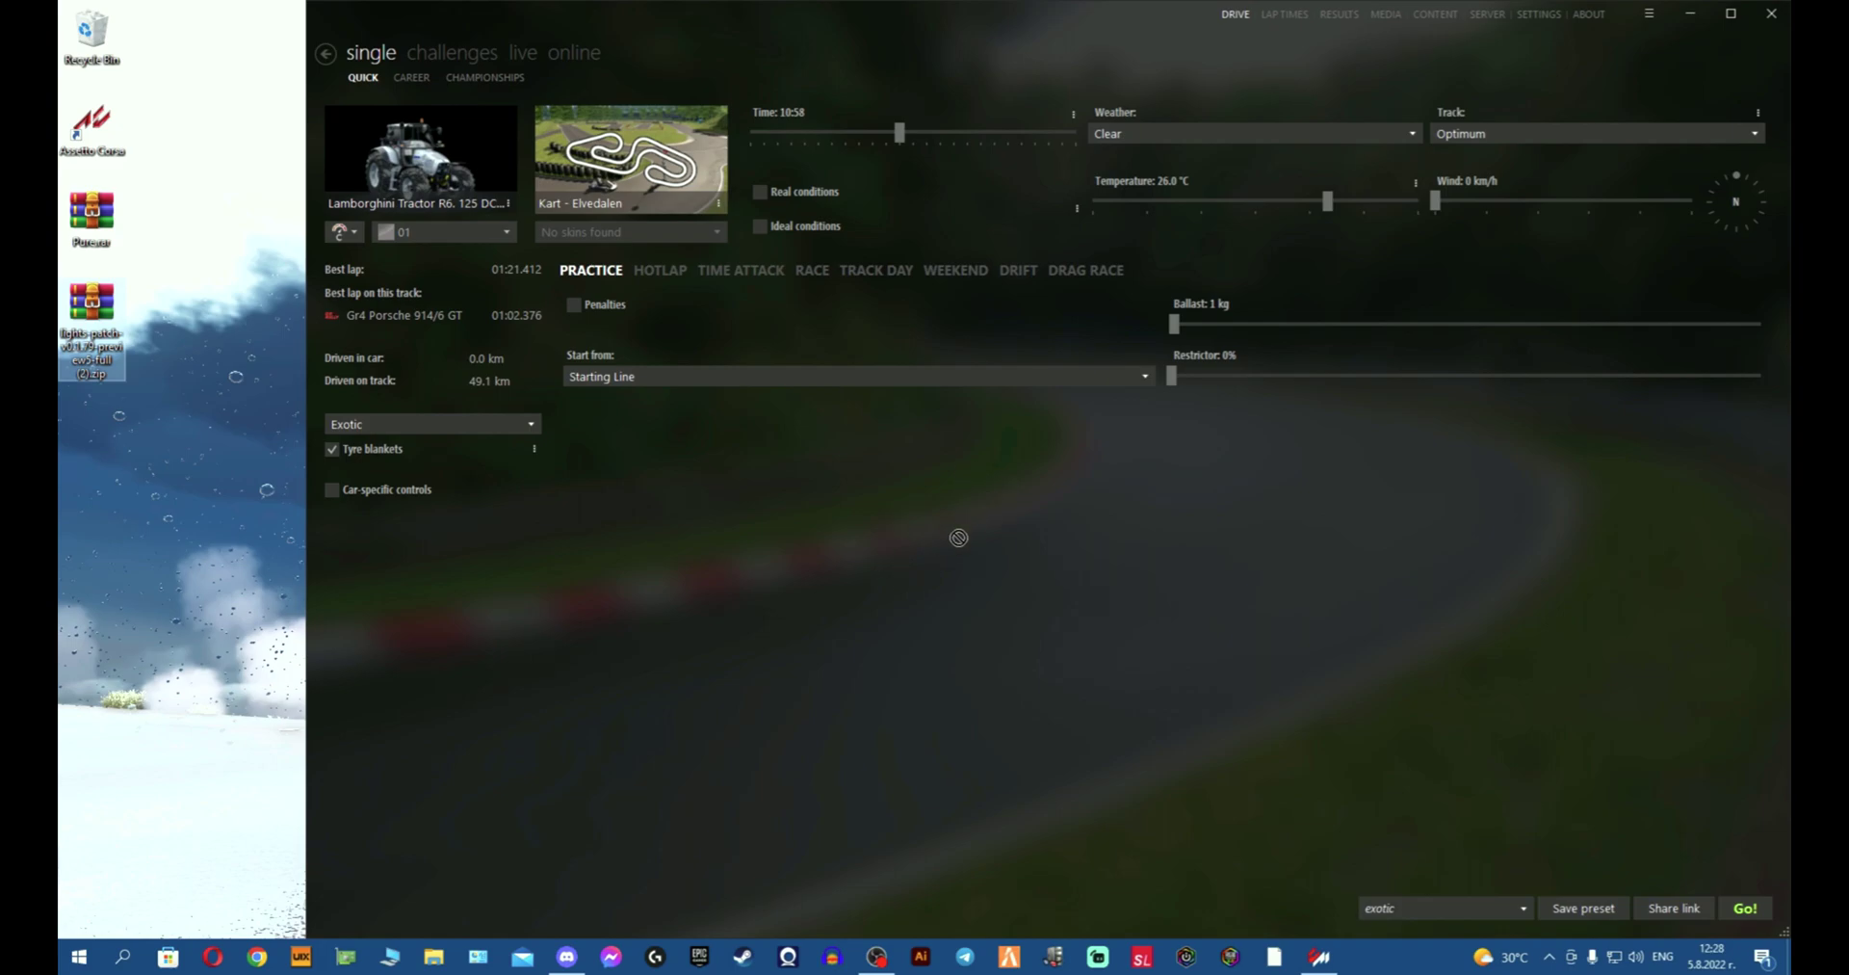
pyautogui.doubleClick(1651, 21)
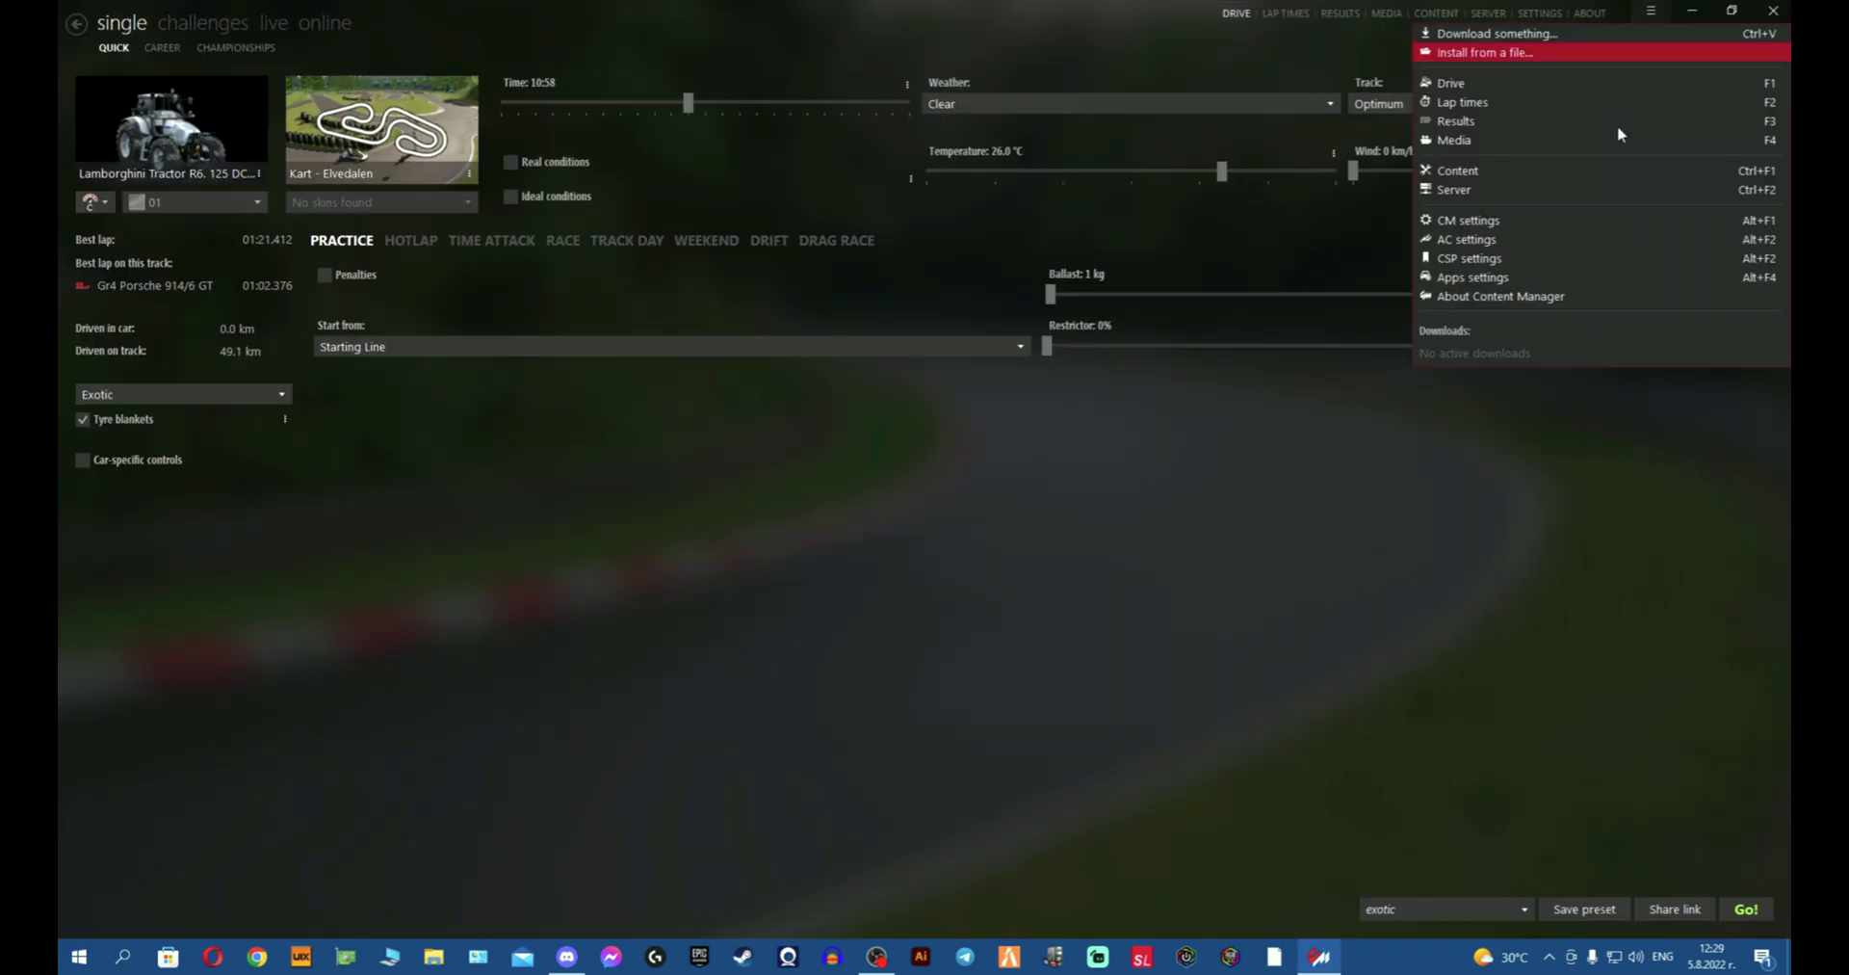
pyautogui.click(1592, 53)
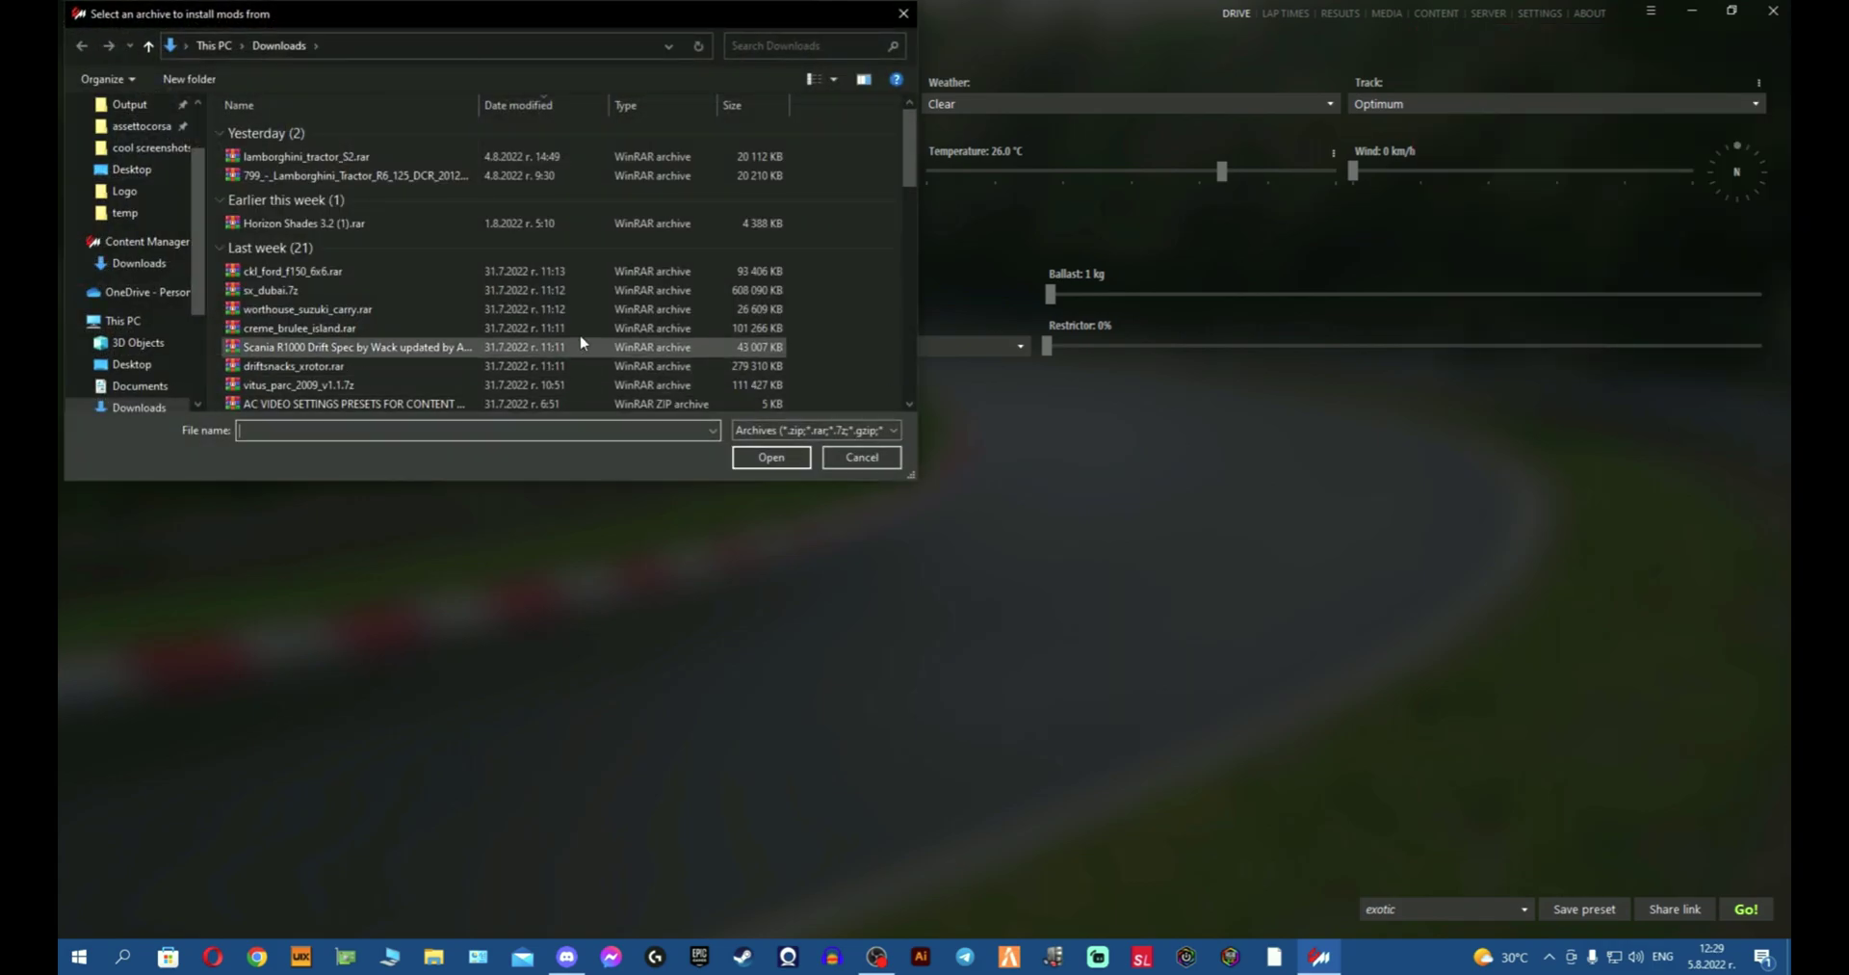
pyautogui.scroll(1, 137, 187)
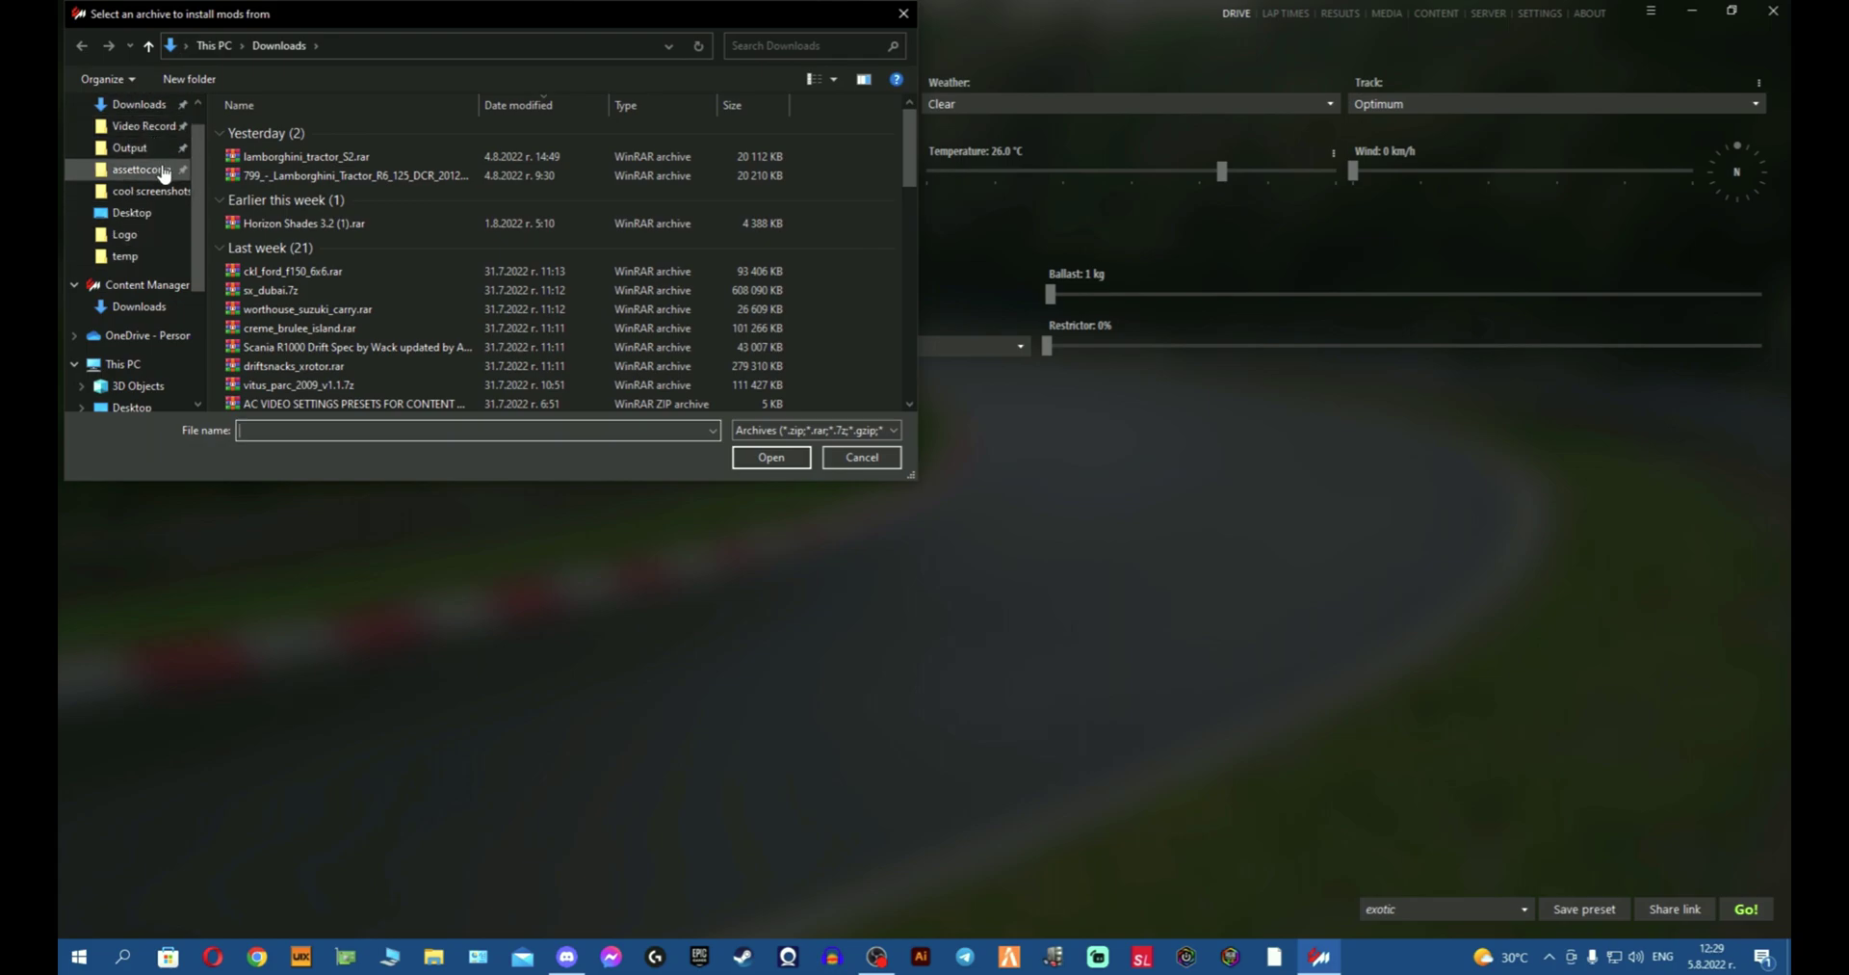
pyautogui.scroll(-2, 163, 211)
pyautogui.click(132, 298)
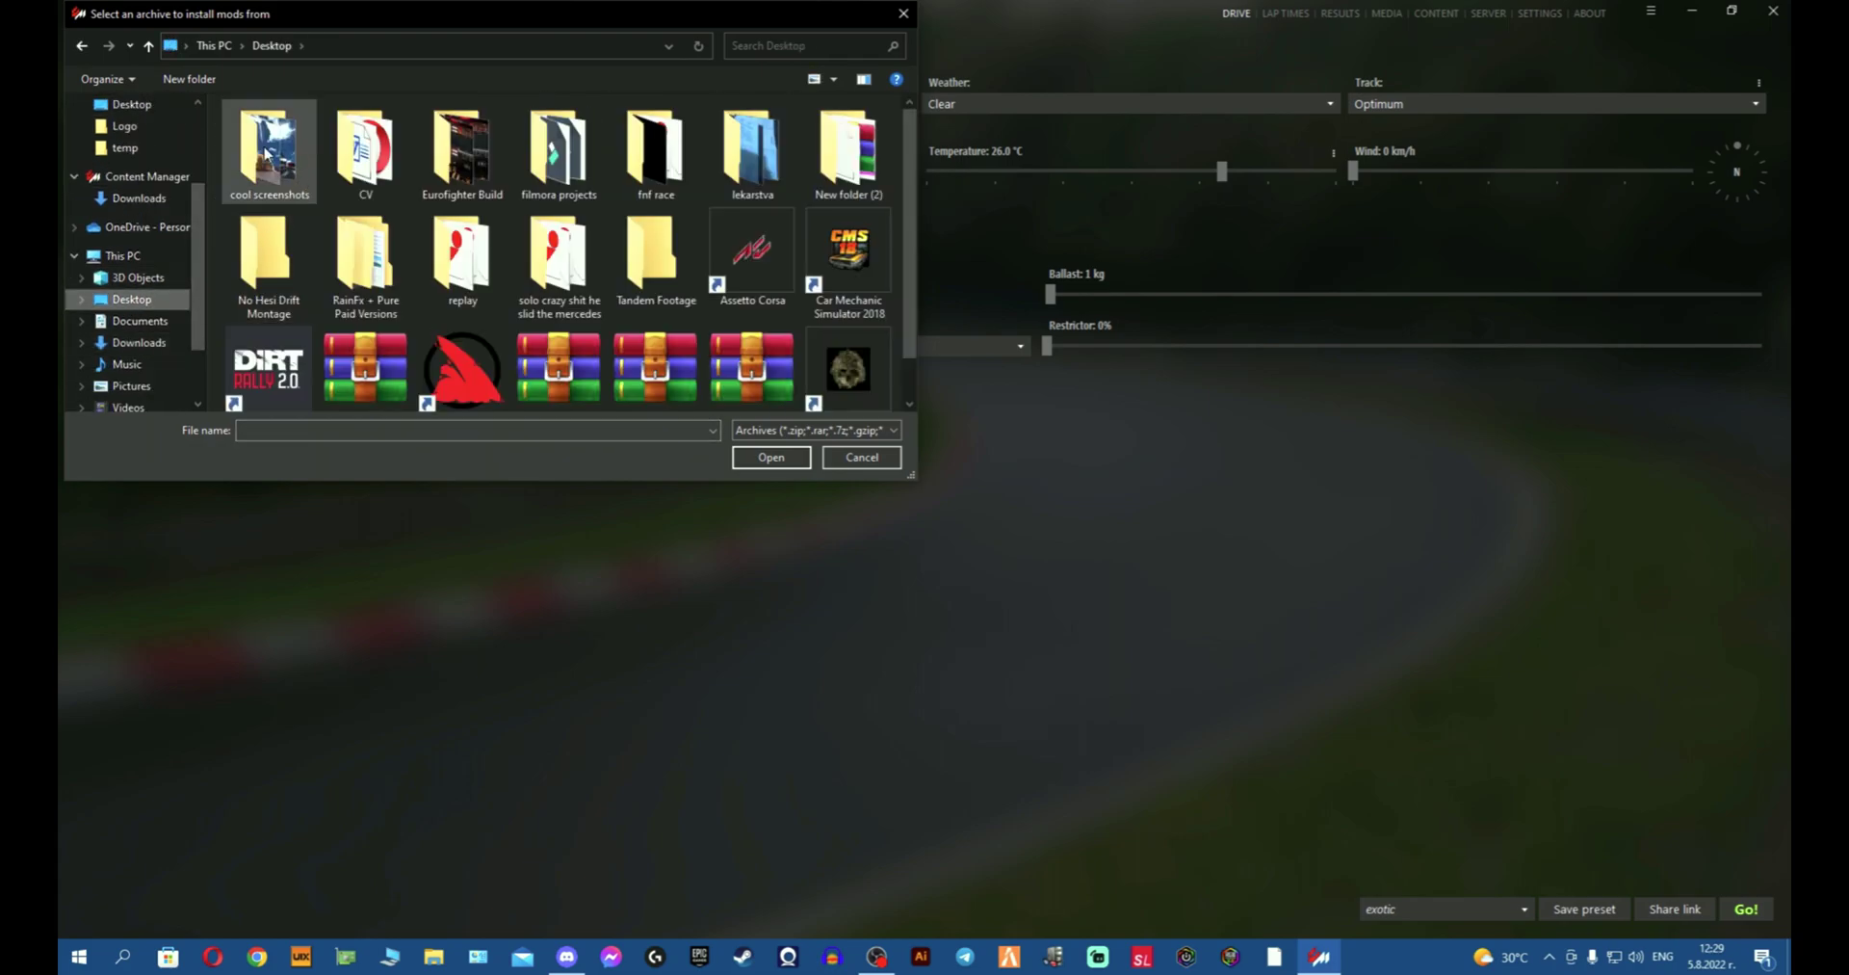
pyautogui.scroll(-1, 267, 154)
pyautogui.click(371, 333)
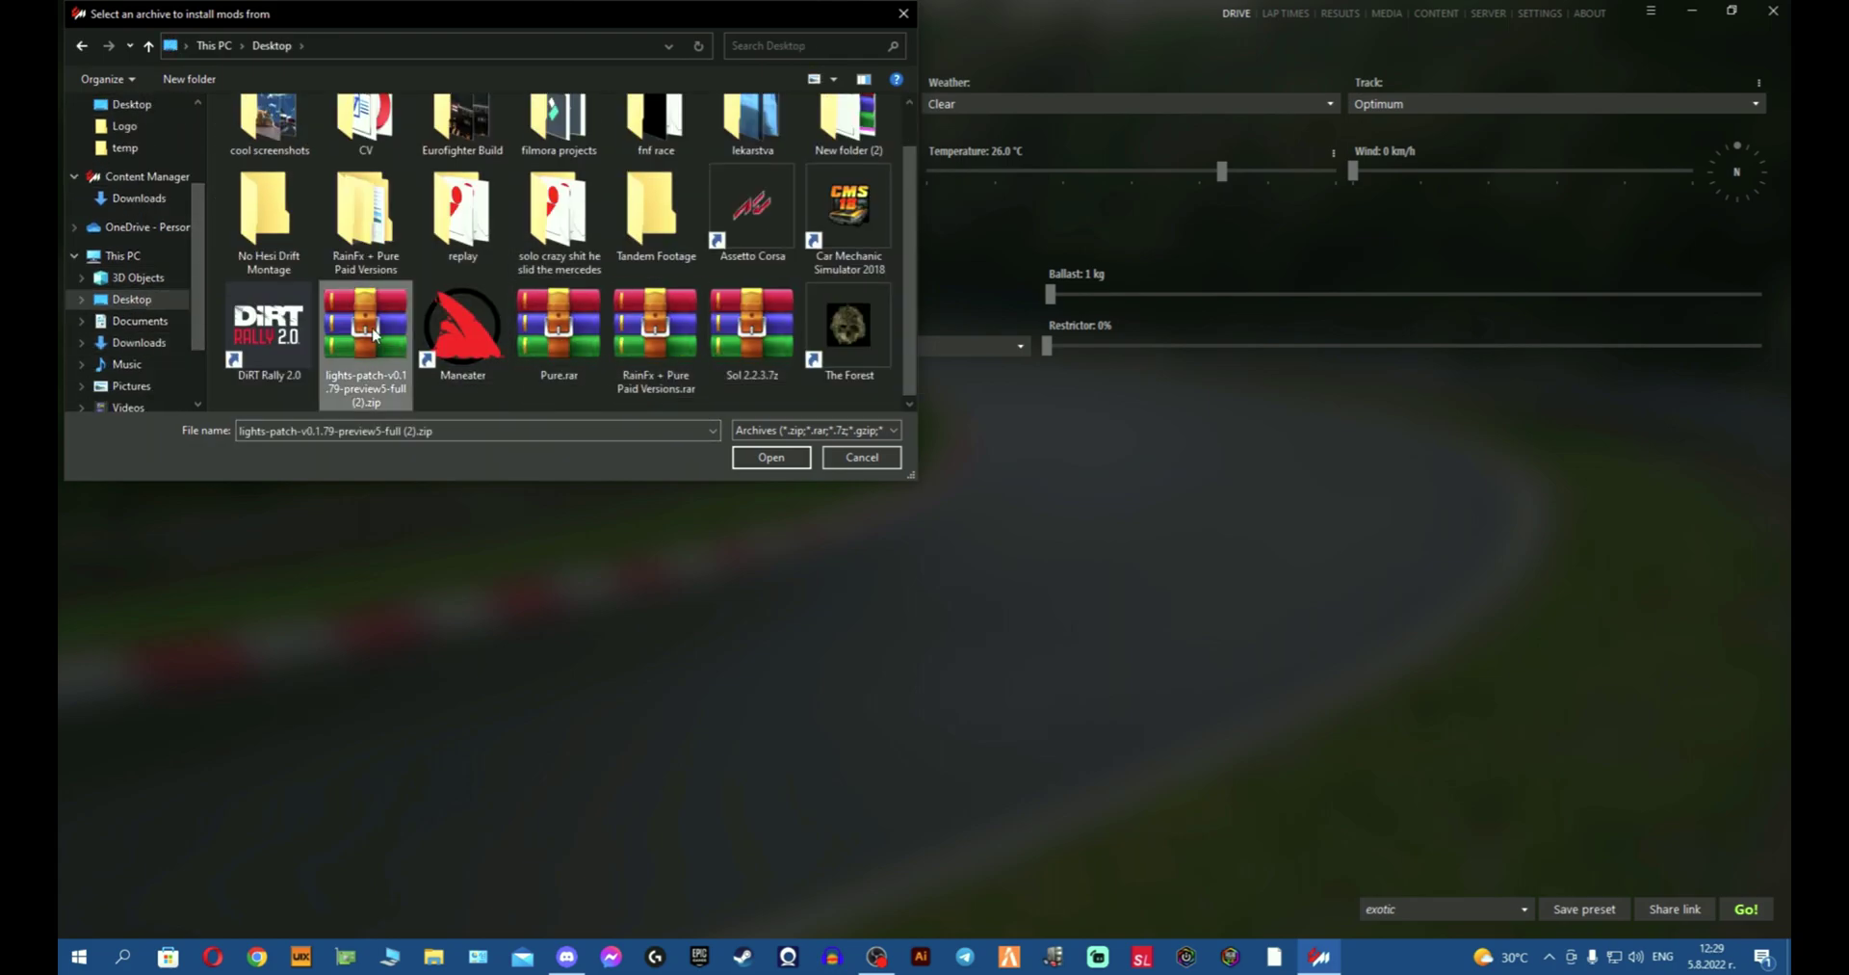
pyautogui.click(770, 457)
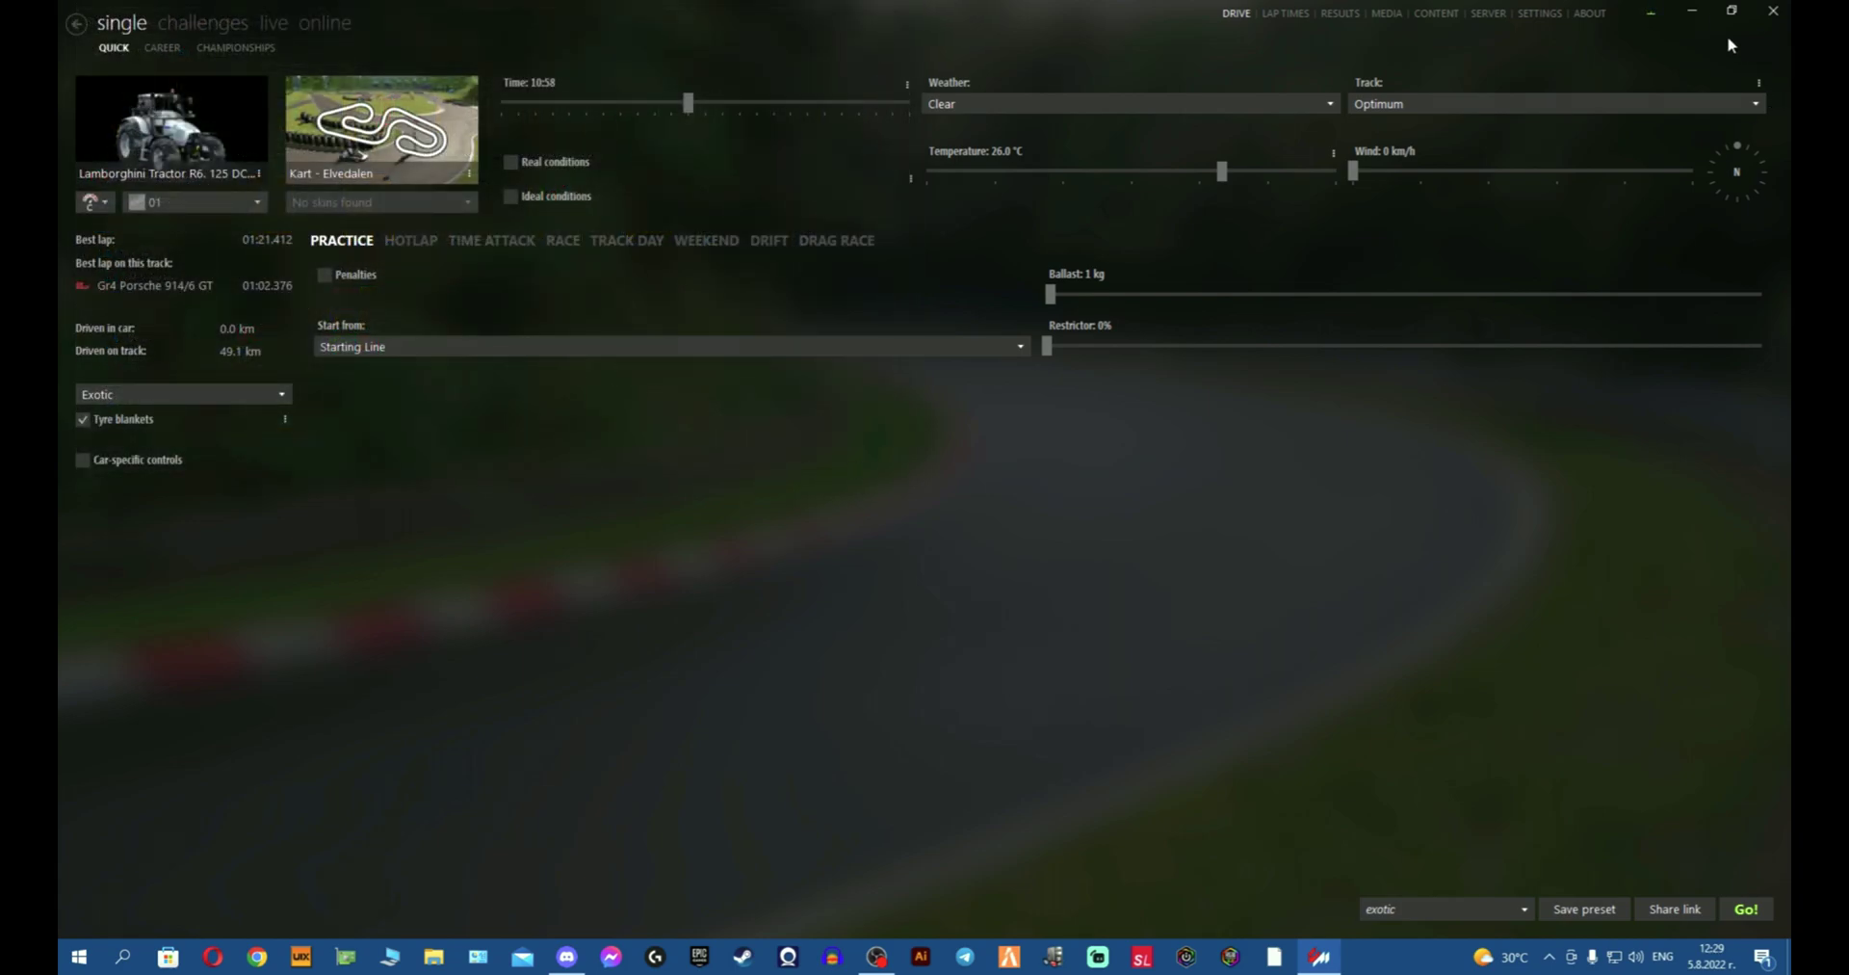